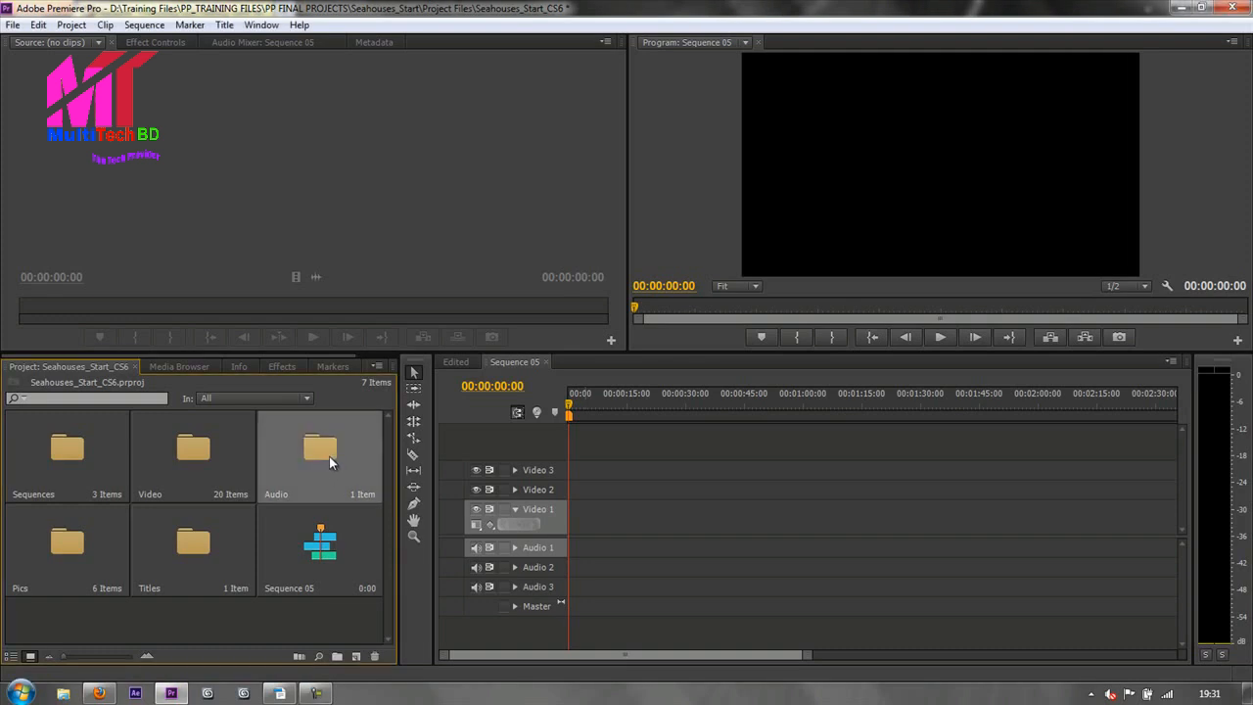
# Place the music track from the Audio bin on Audio 2 at the sequence start and add a marker at 00:00:00:00.
pyautogui.doubleClick(328, 452)
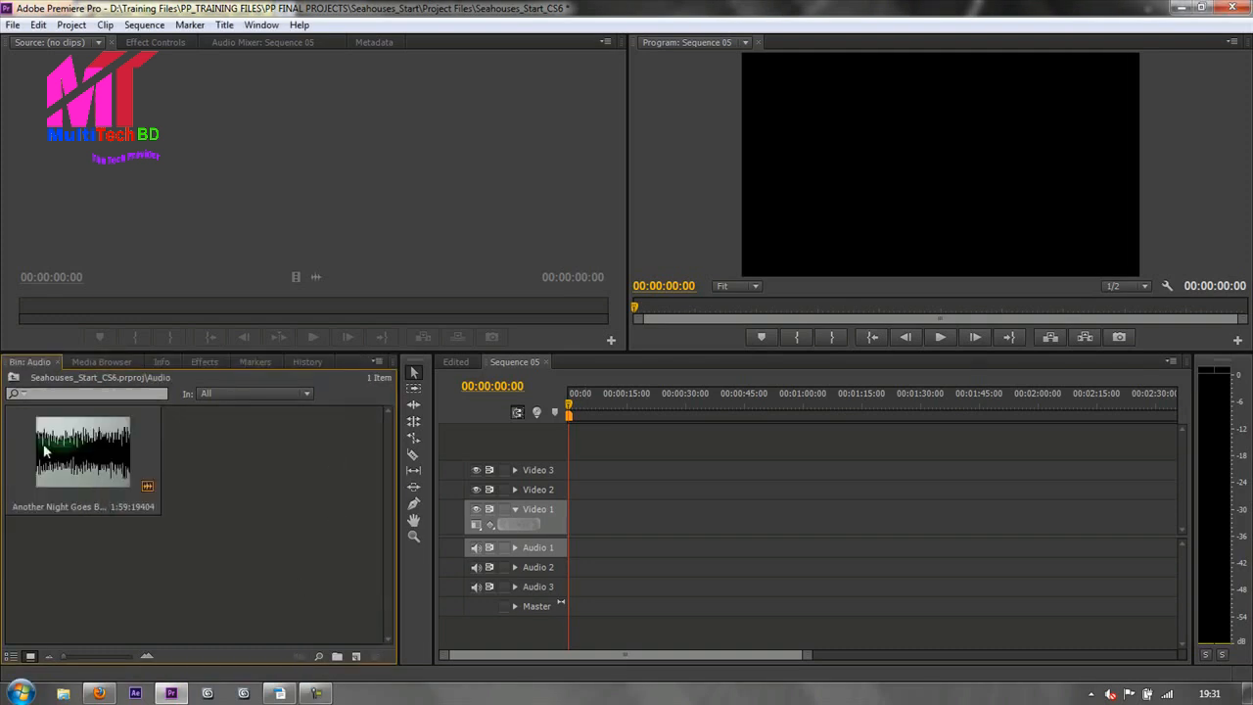
pyautogui.moveTo(63, 440); pyautogui.dragTo(550, 576)
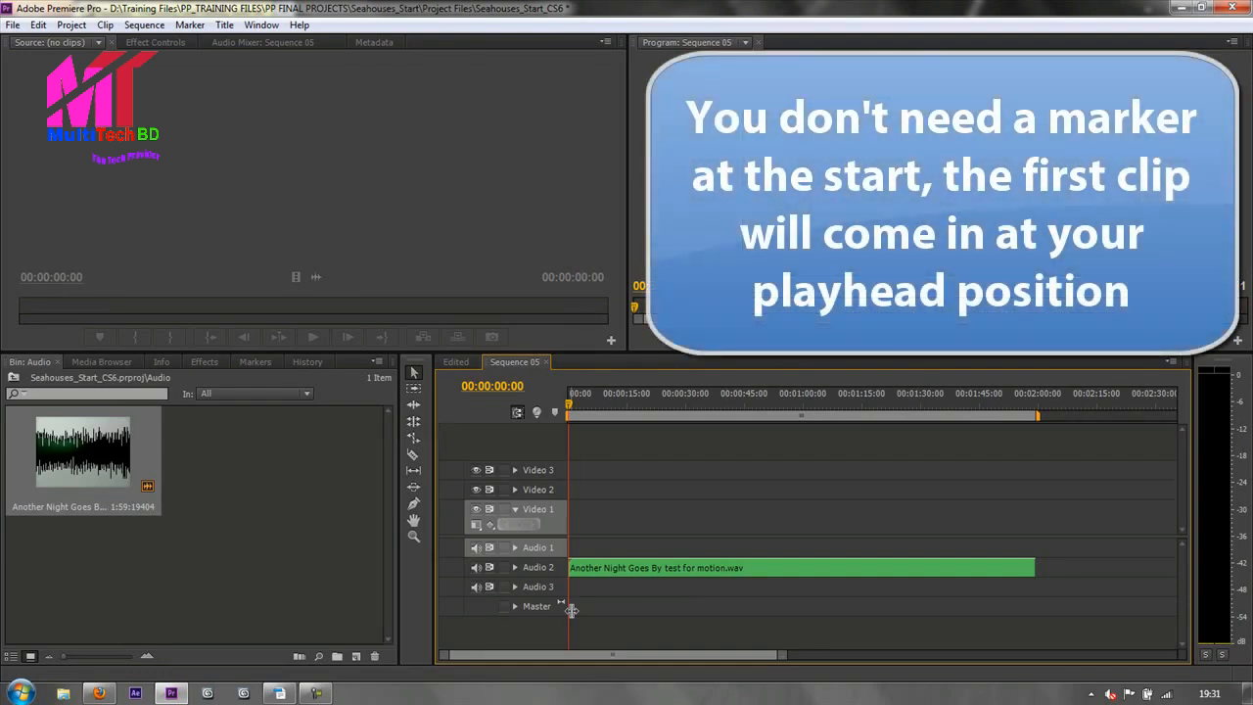
pyautogui.press('m')
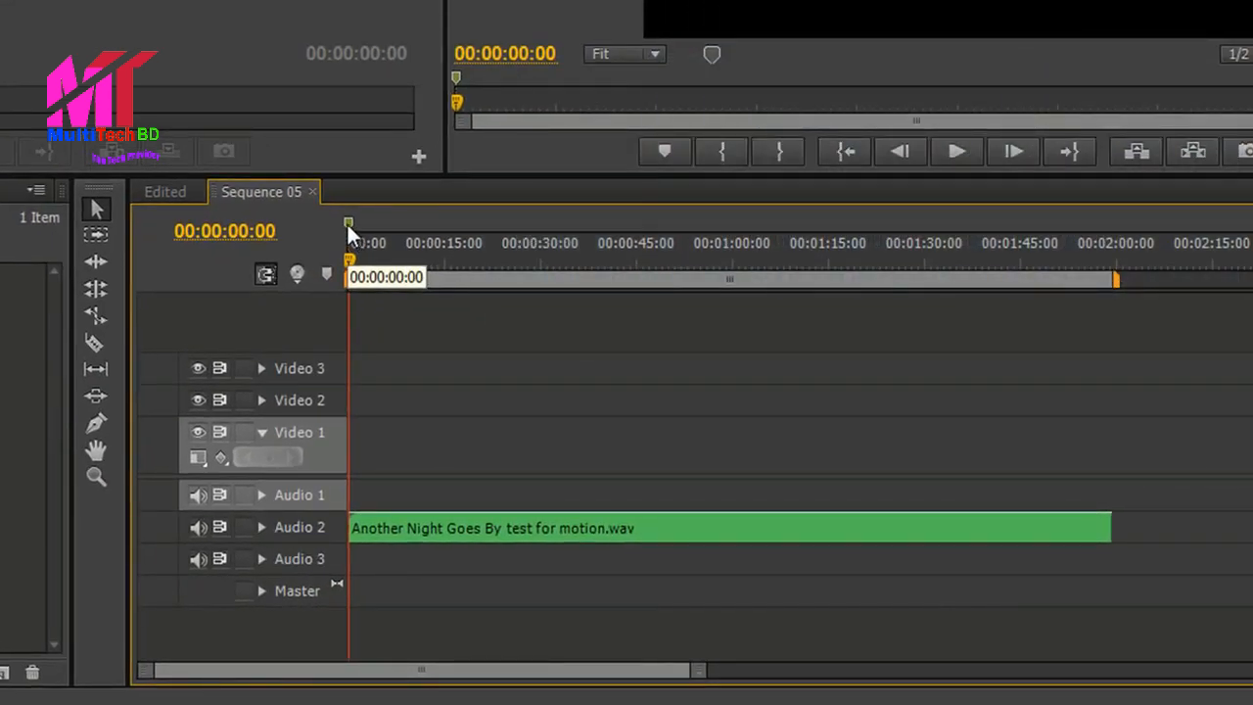
pyautogui.hotkey('ctrl', 's')
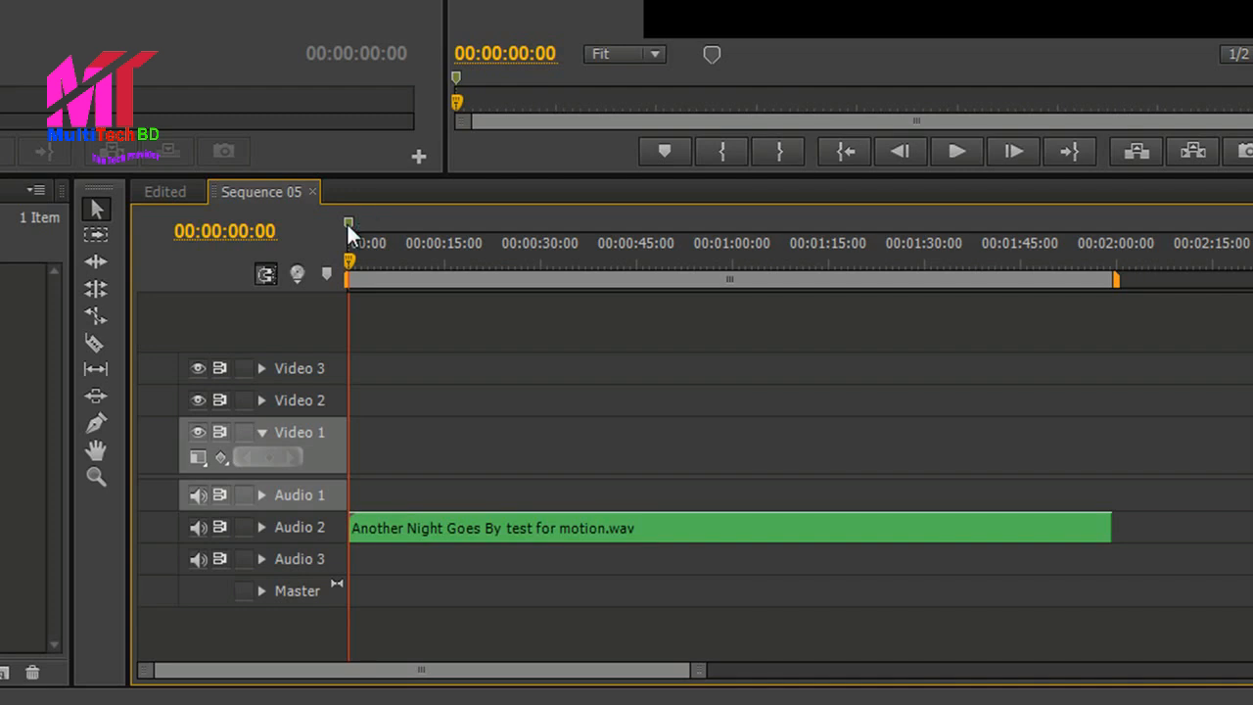
# Play the sequence and add three unnumbered markers on the fly between about 3 and 9 seconds, stopping playback after the last.
pyautogui.press('space')
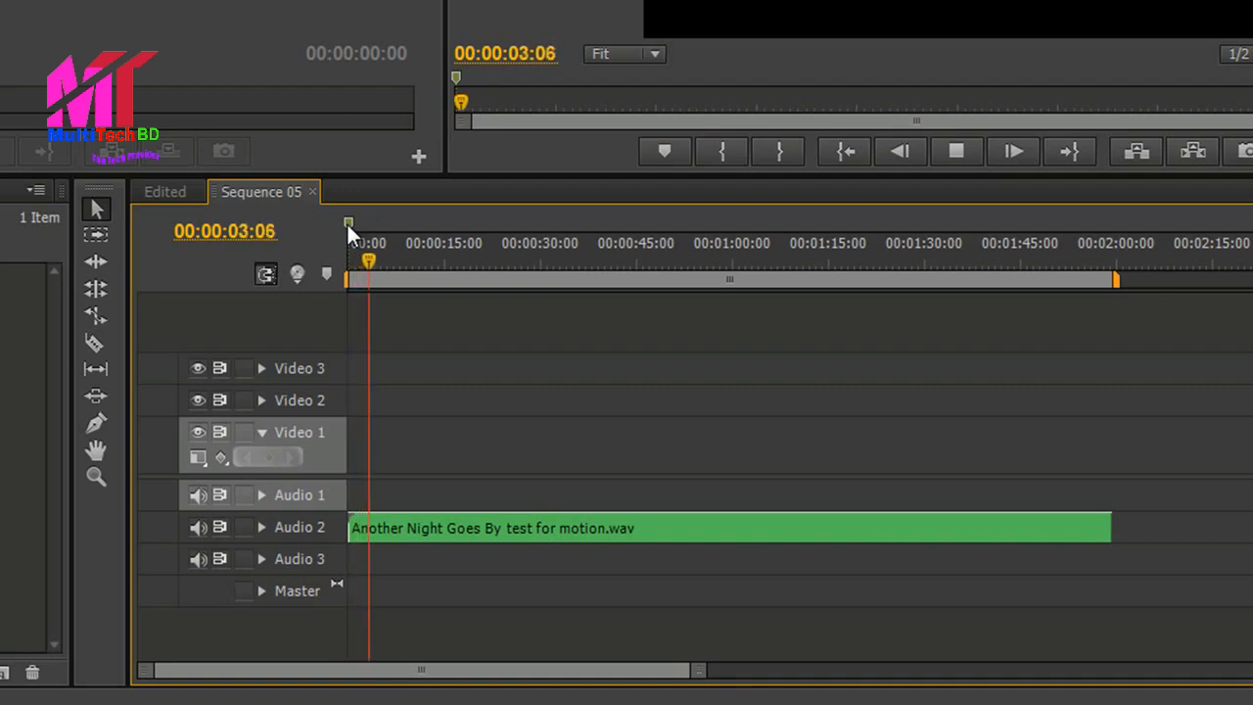
pyautogui.press('m')
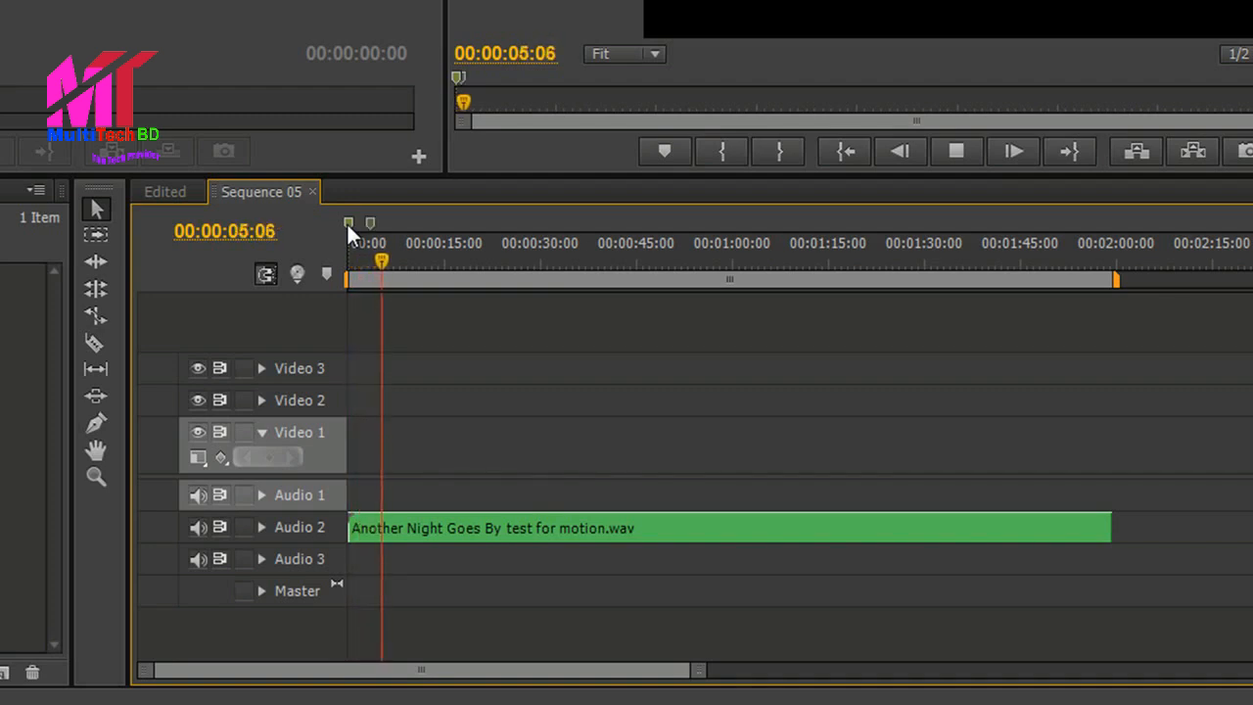
pyautogui.press('m')
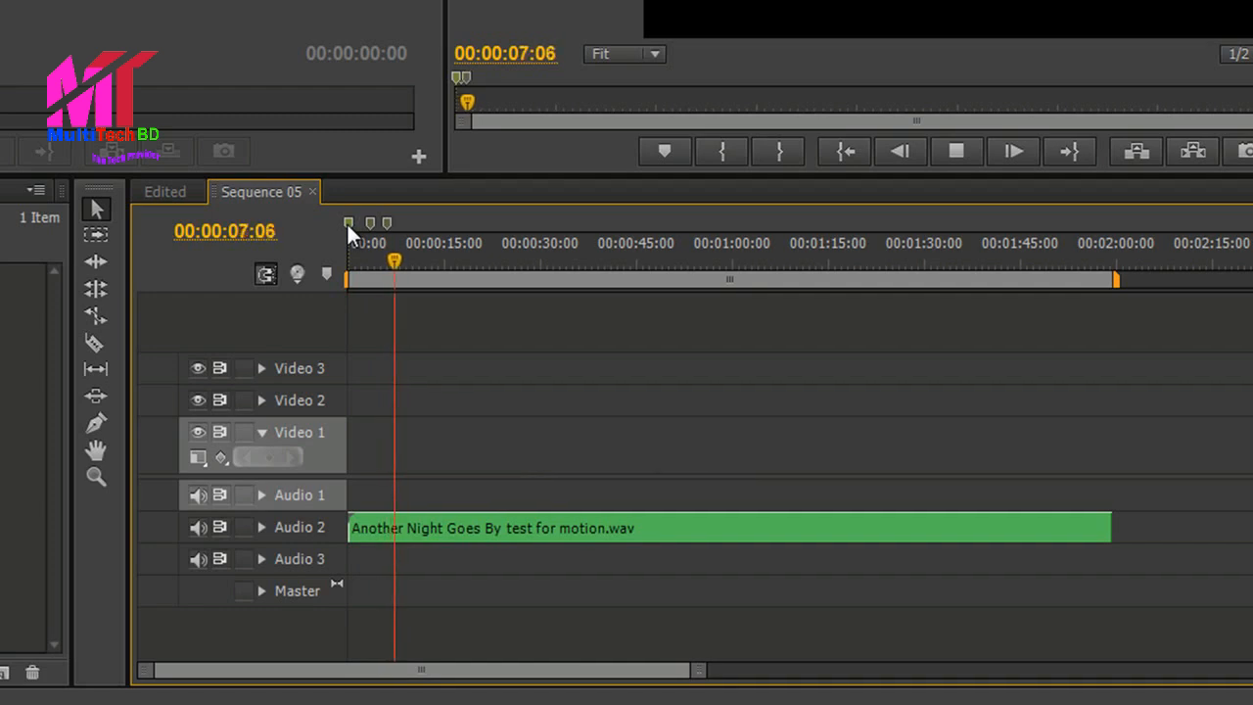
pyautogui.press('m')
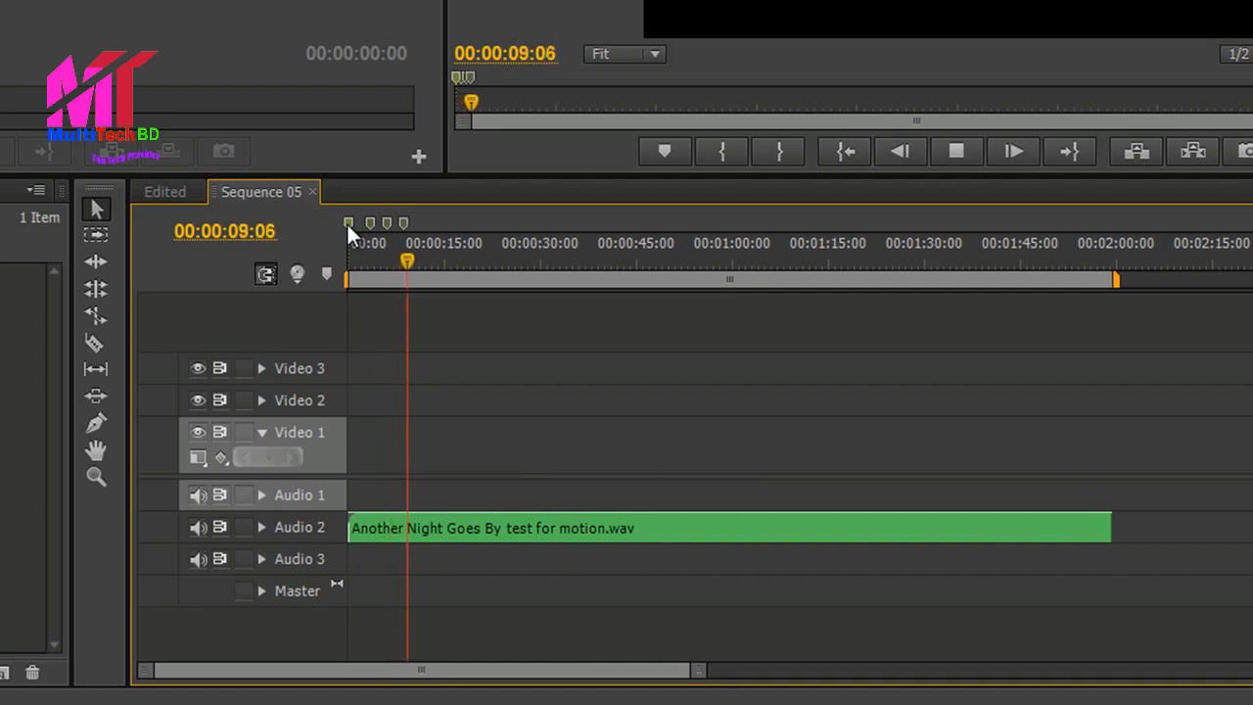
pyautogui.press('space')
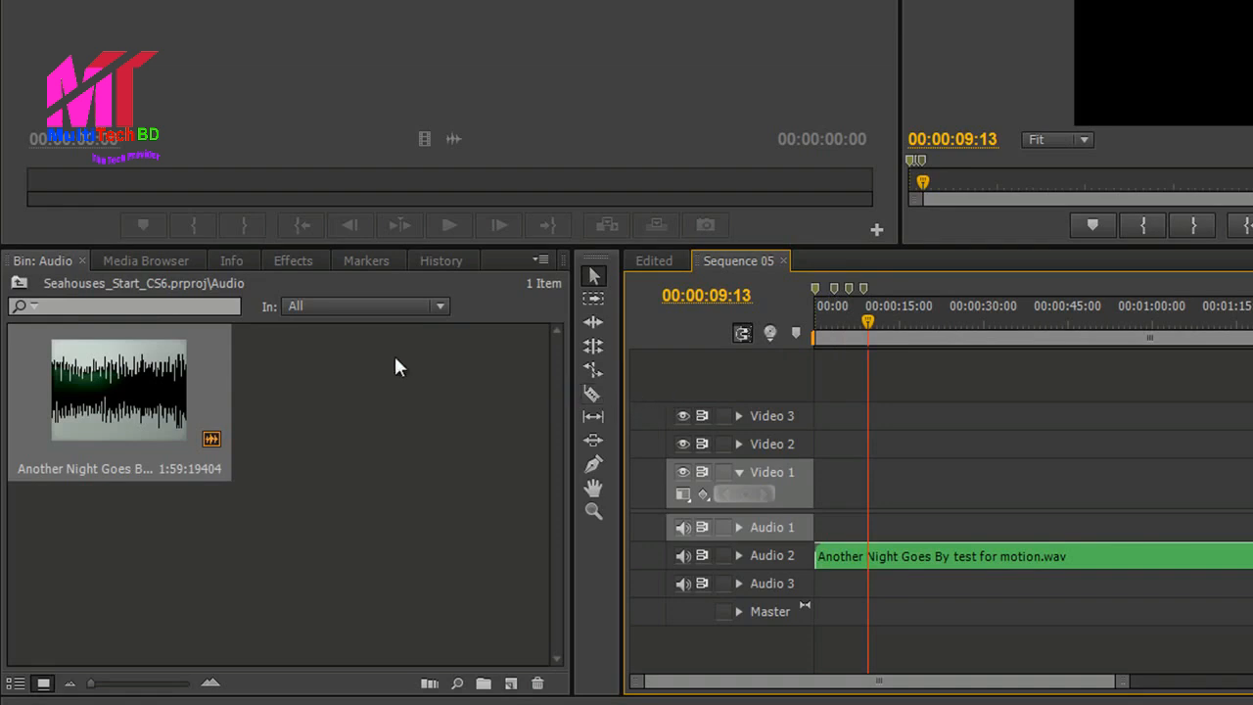
# Select soft focus sea, surf over rock, seagulls flying and pebbles close, in that order, in the Video bin and duplicate them.
pyautogui.click(21, 282)
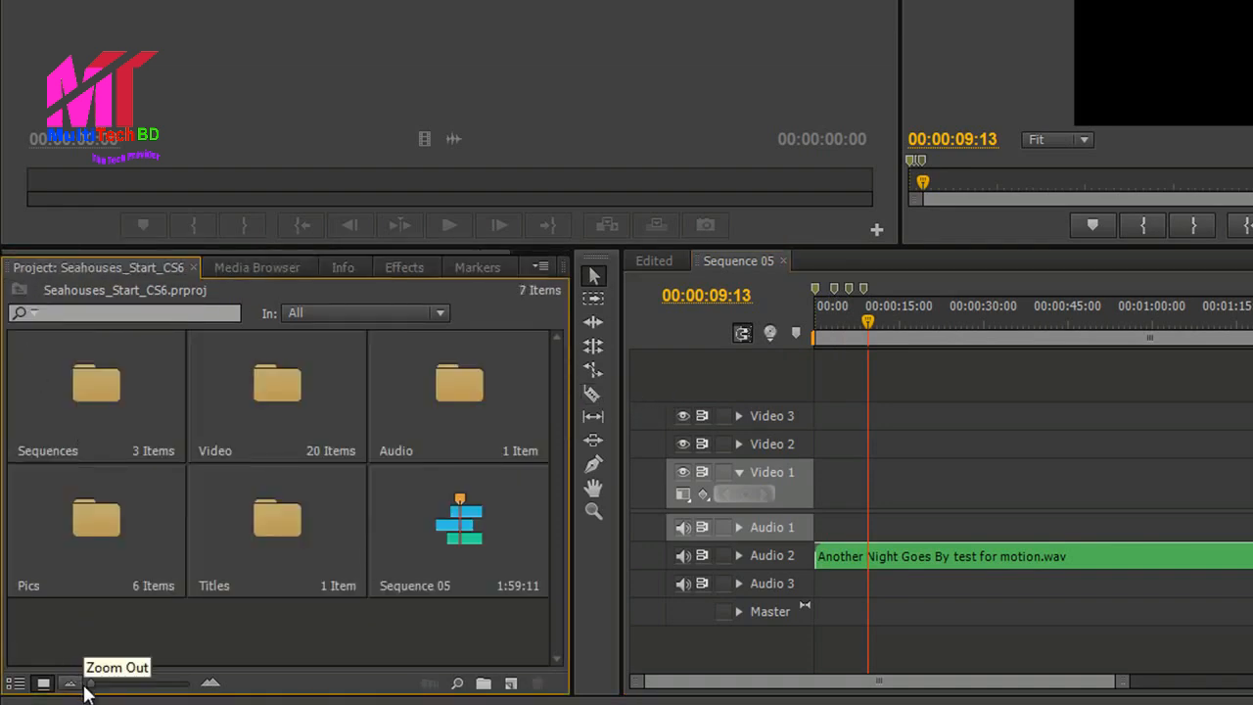
pyautogui.doubleClick(269, 395)
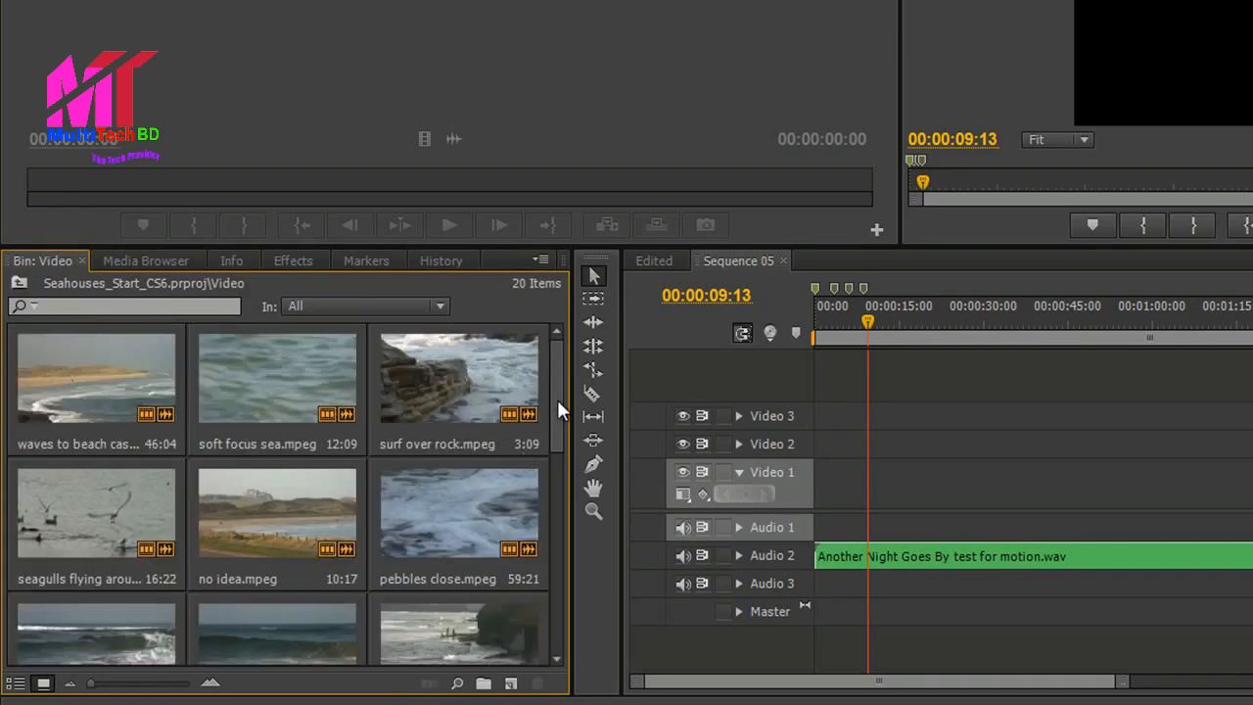
pyautogui.moveTo(557, 399)
pyautogui.mouseDown()
pyautogui.moveTo(557, 450)
pyautogui.moveTo(562, 396)
pyautogui.mouseUp()
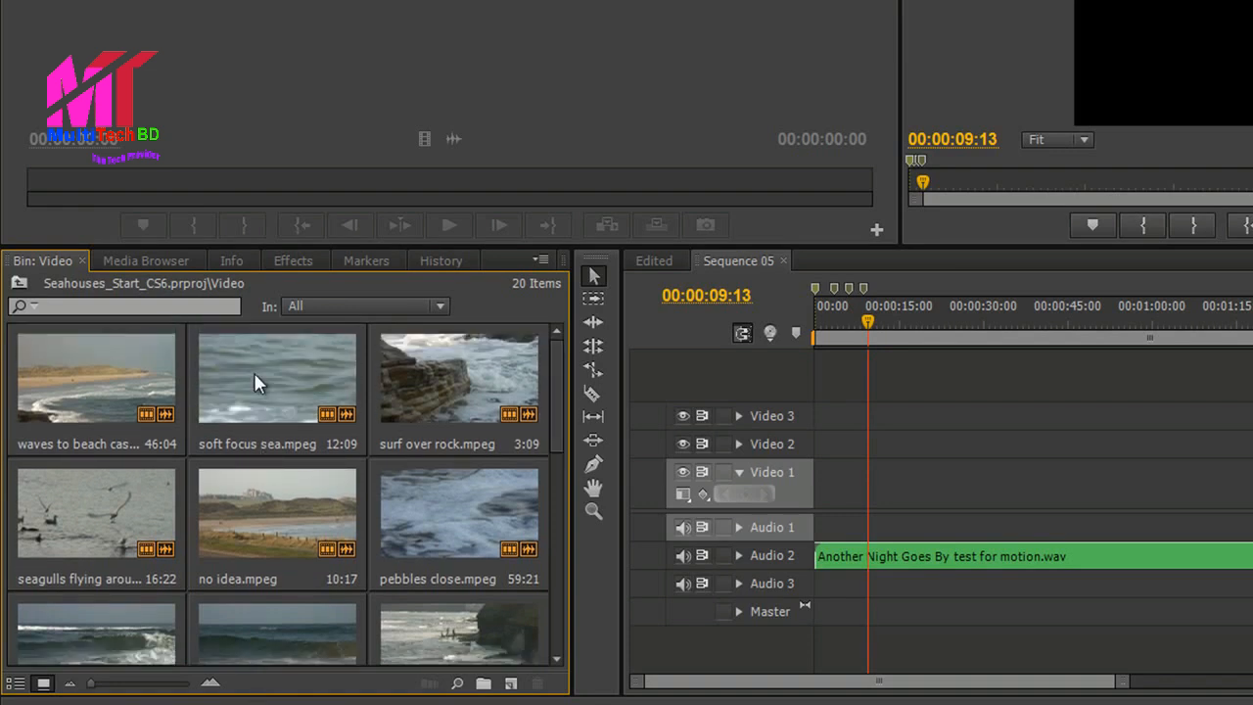
pyautogui.click(265, 394)
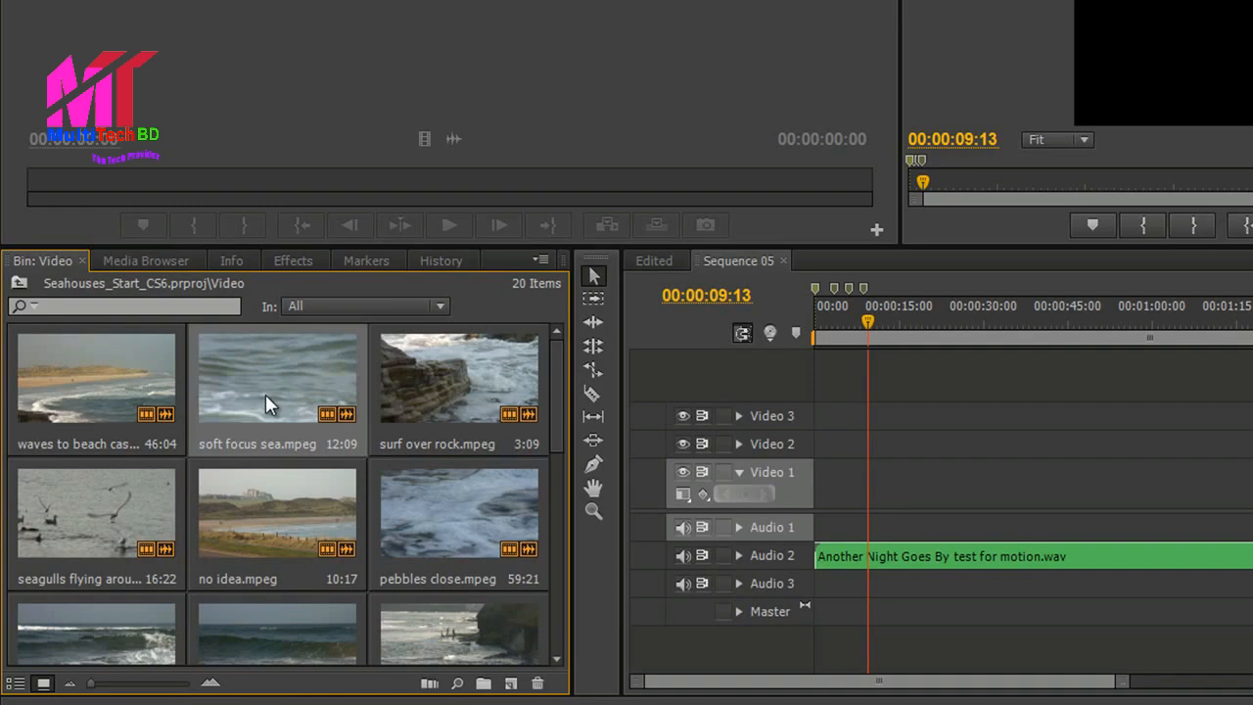
pyautogui.keyDown('ctrl'); pyautogui.click(467, 377); pyautogui.keyUp('ctrl')
pyautogui.keyDown('ctrl'); pyautogui.click(76, 516); pyautogui.keyUp('ctrl')
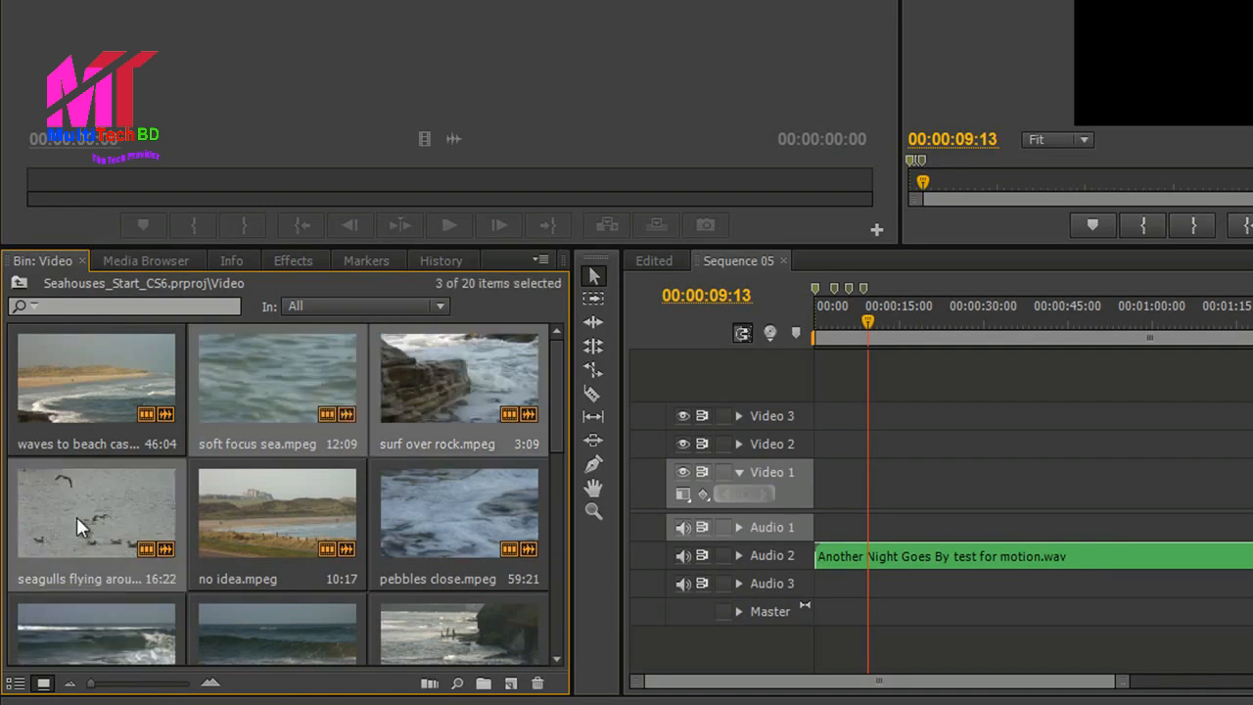
pyautogui.keyDown('ctrl'); pyautogui.click(439, 535); pyautogui.keyUp('ctrl')
pyautogui.hotkey('ctrl', 'v')
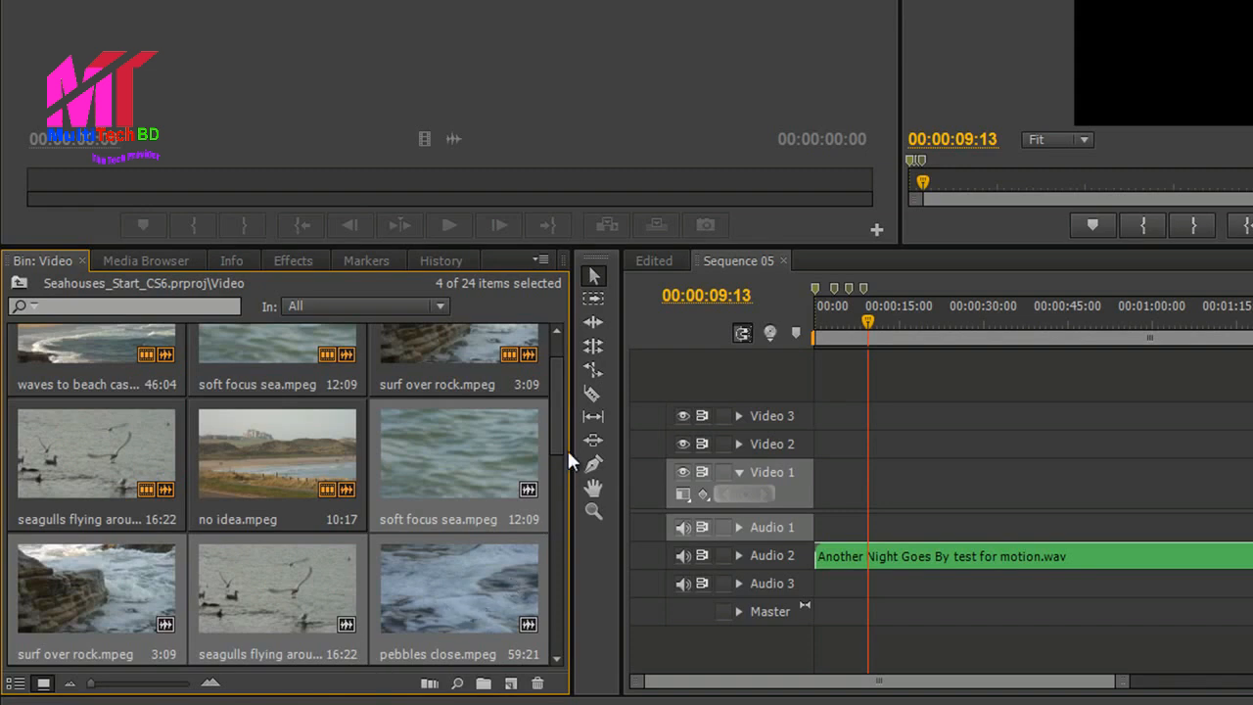
# Start Automate To Sequence for the four selected clips with the ordering on Selection Order.
pyautogui.click(430, 684)
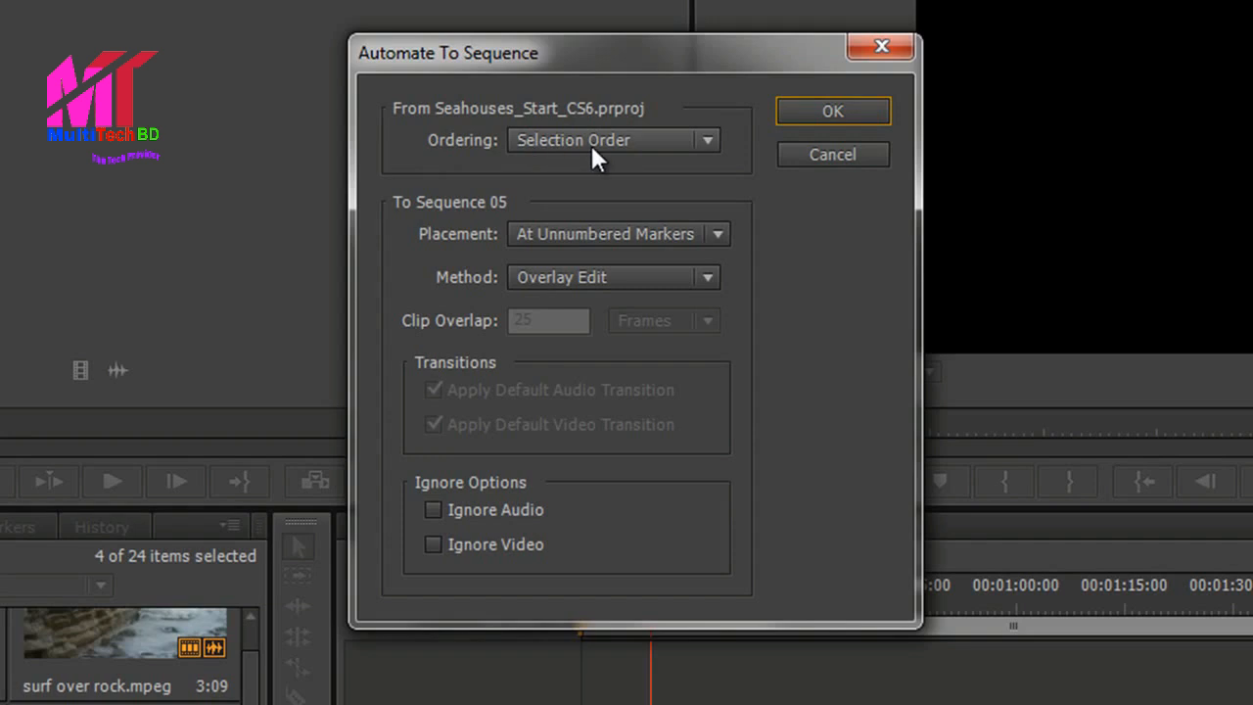
pyautogui.click(699, 145)
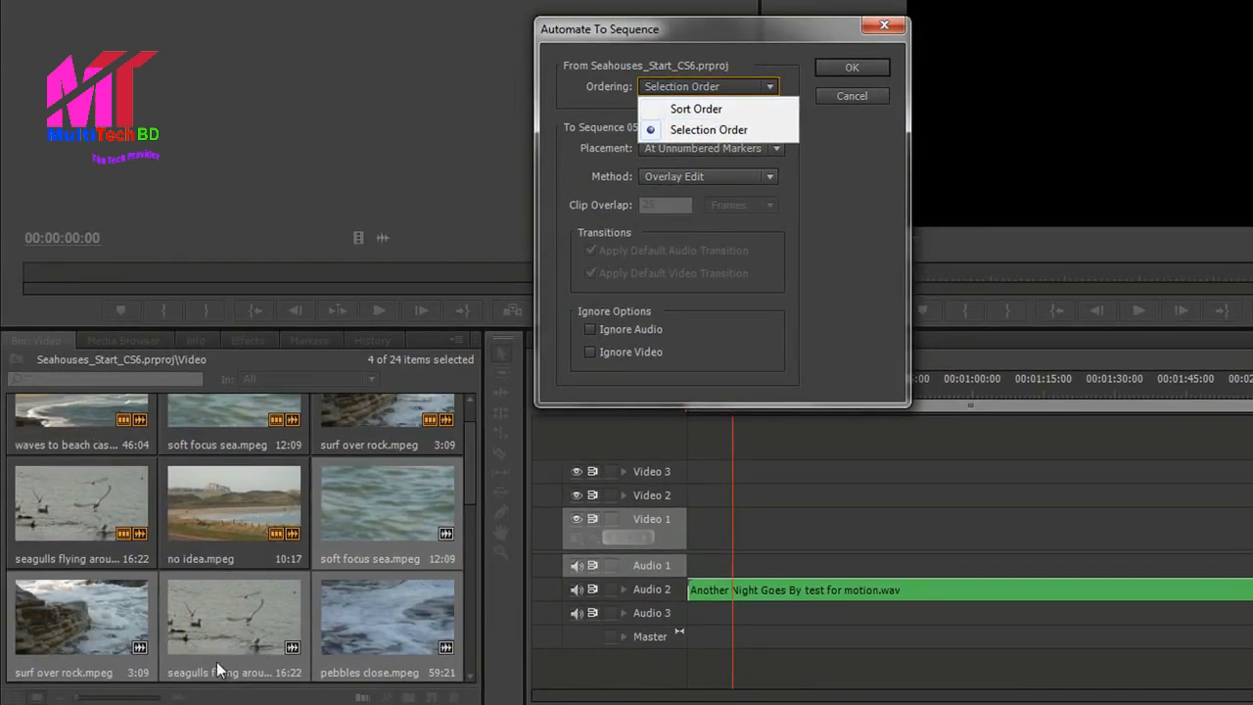
pyautogui.click(375, 497)
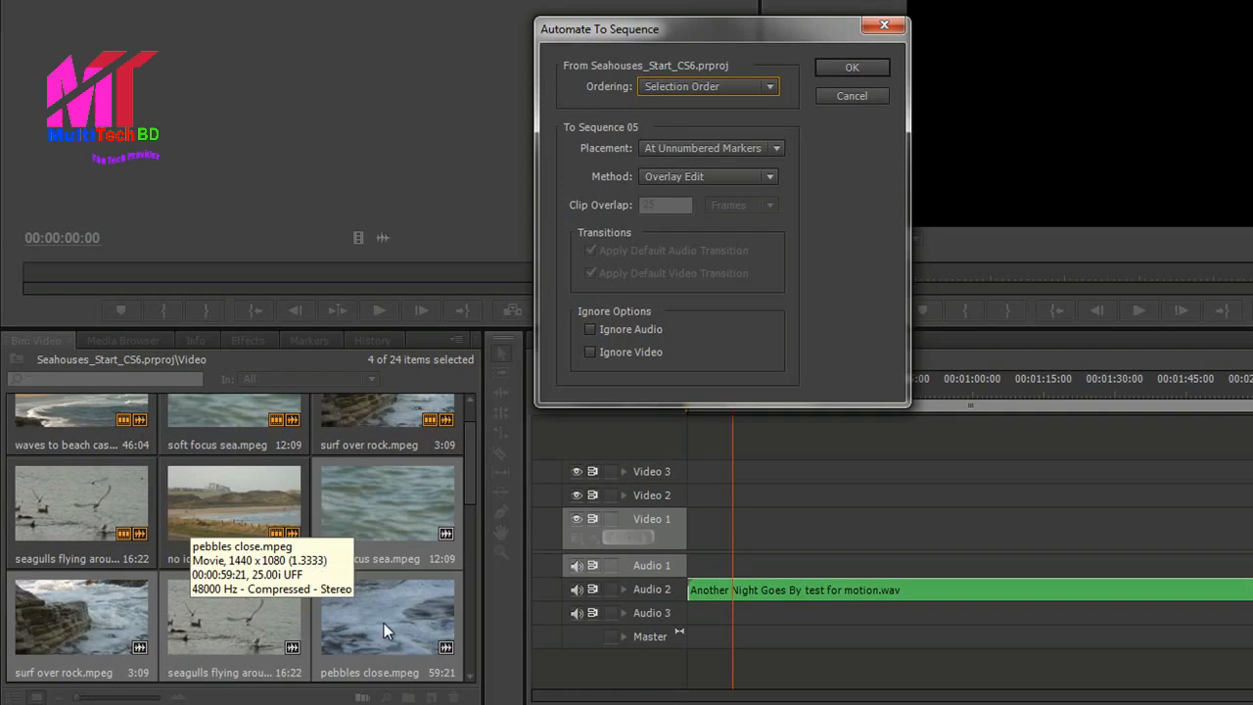
# Try Sequentially as the placement and restore At Unnumbered Markers.
pyautogui.click(772, 149)
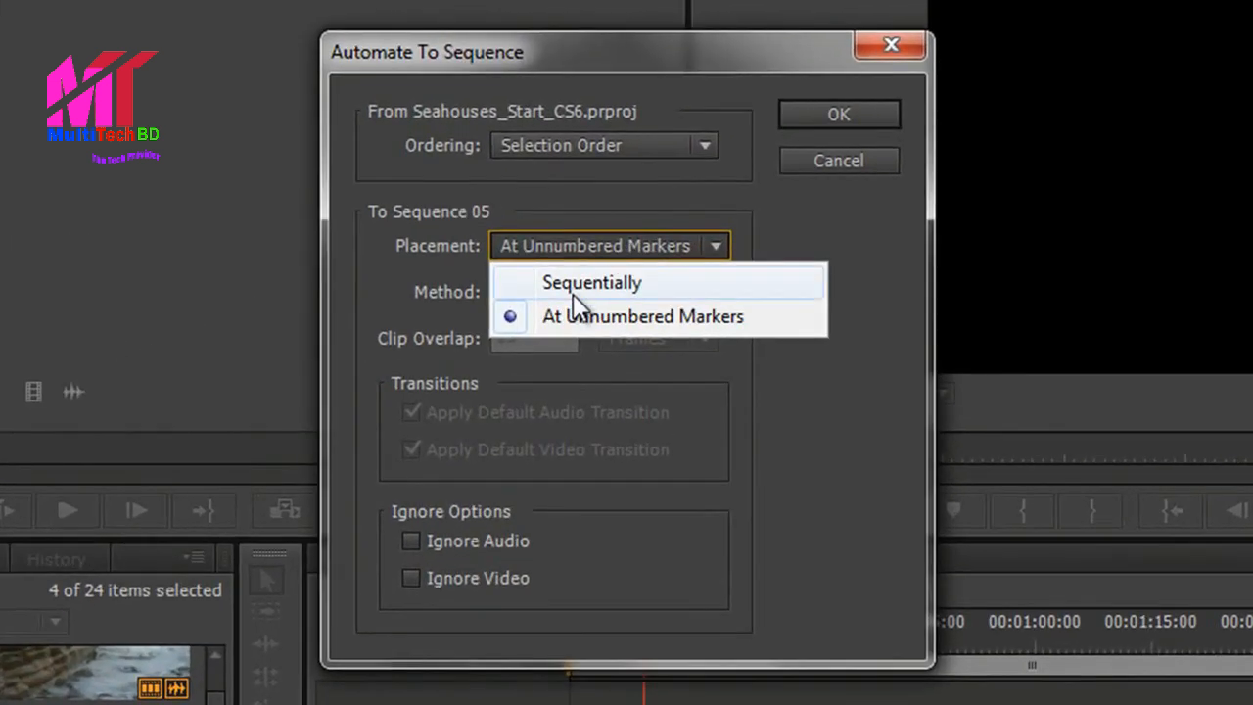
pyautogui.click(575, 287)
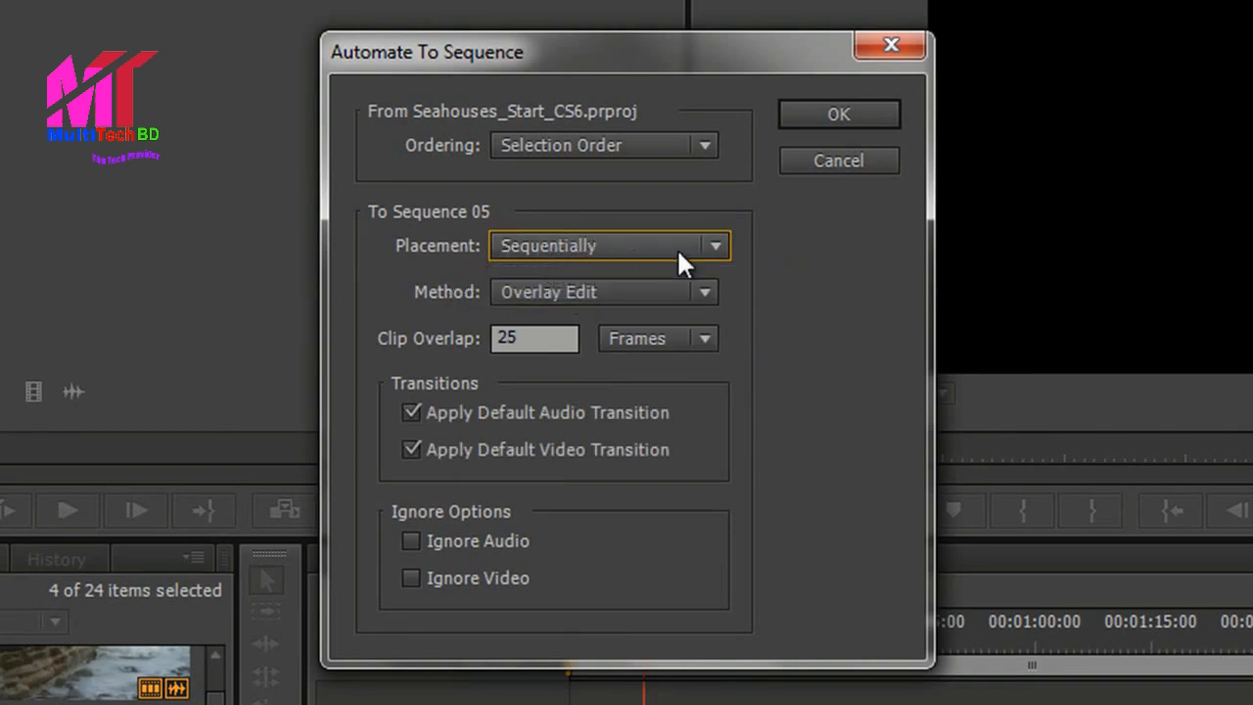
pyautogui.click(712, 247)
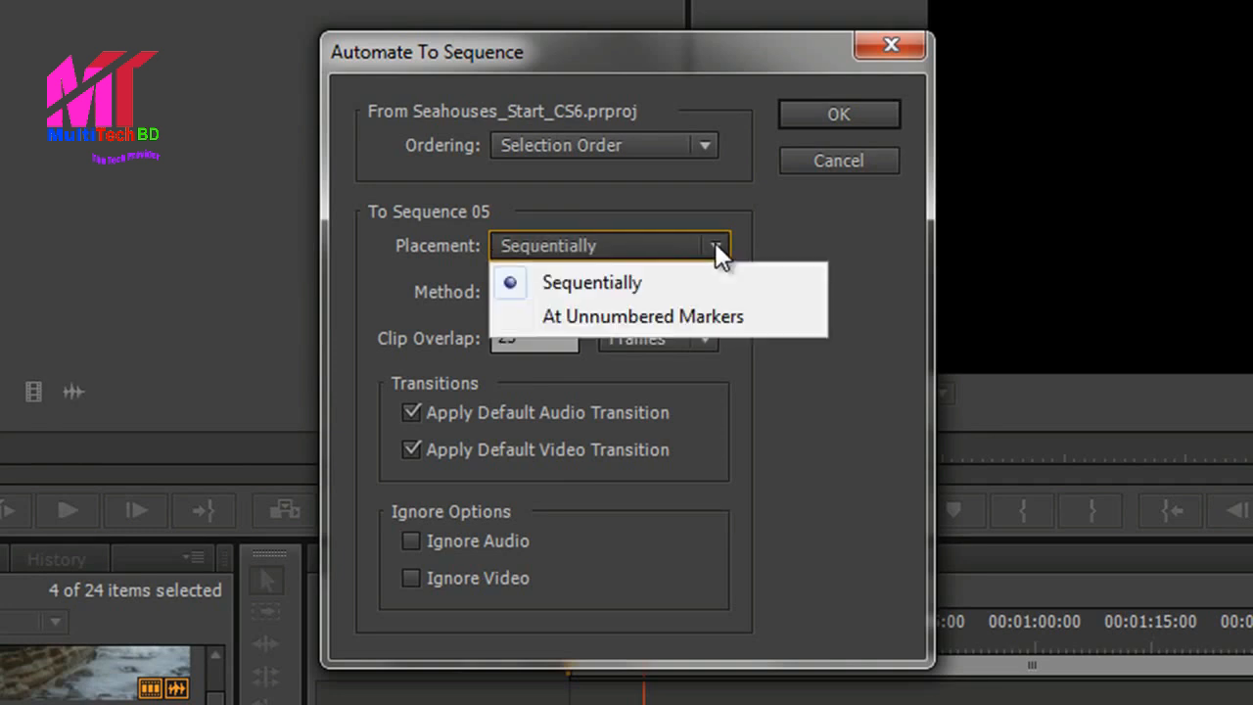
pyautogui.click(653, 318)
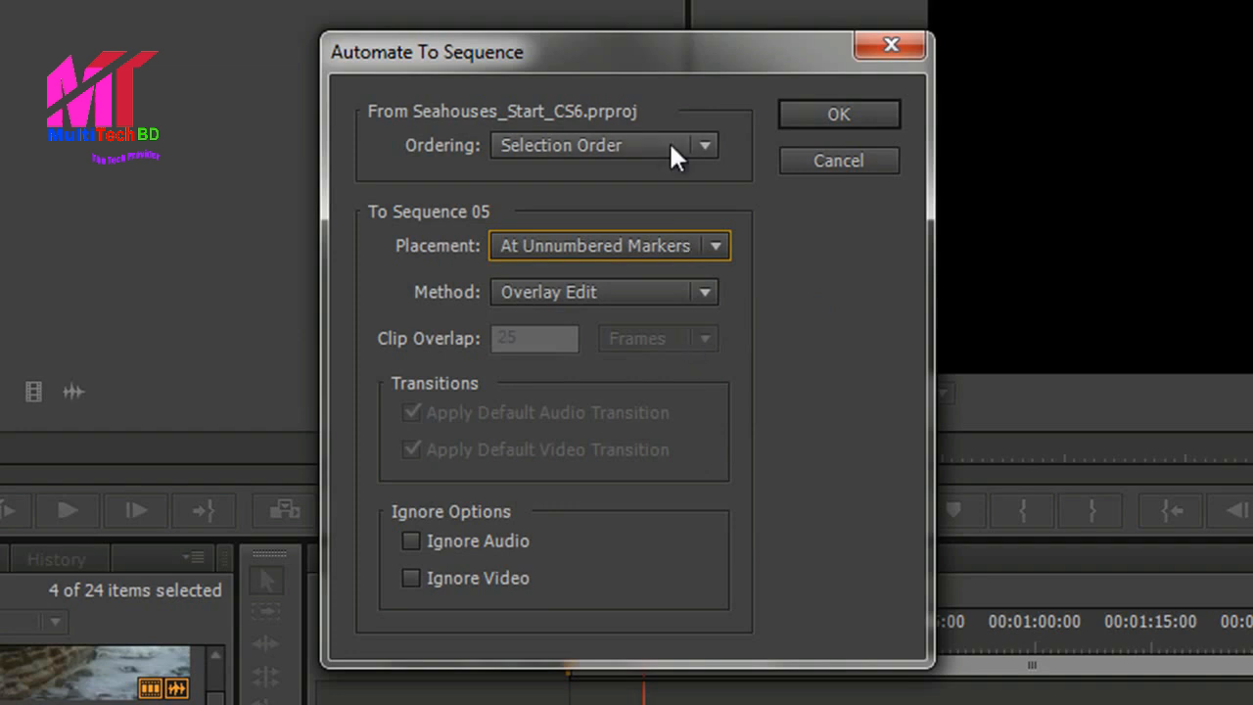
# Move the Automate To Sequence dialog clear of the timeline and choose Overlay Edit as the method.
pyautogui.moveTo(662, 70); pyautogui.dragTo(6, 82)
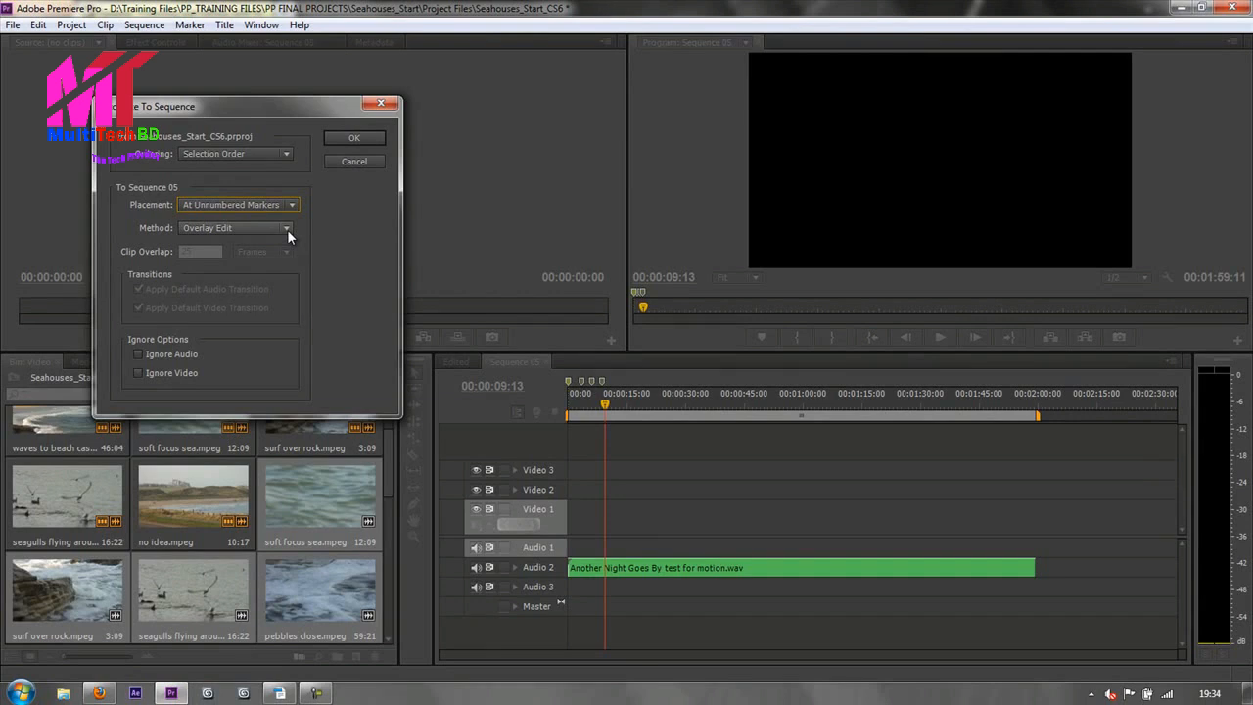
pyautogui.click(287, 229)
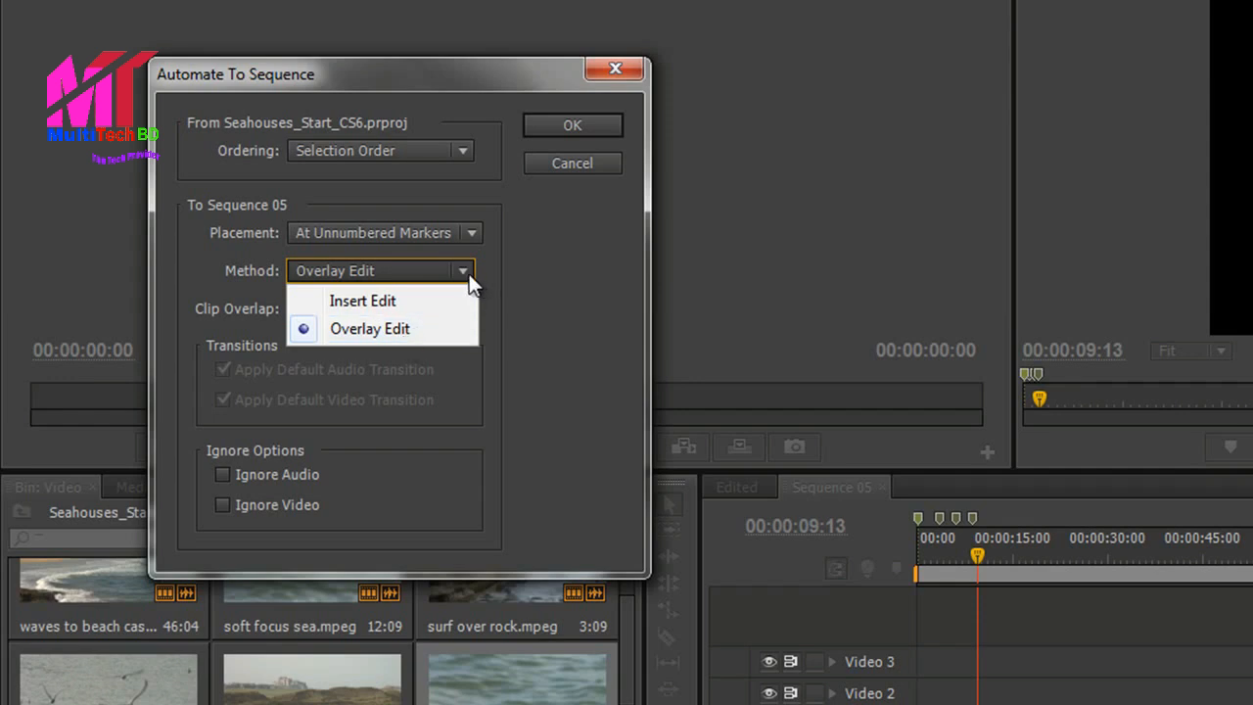
pyautogui.click(428, 326)
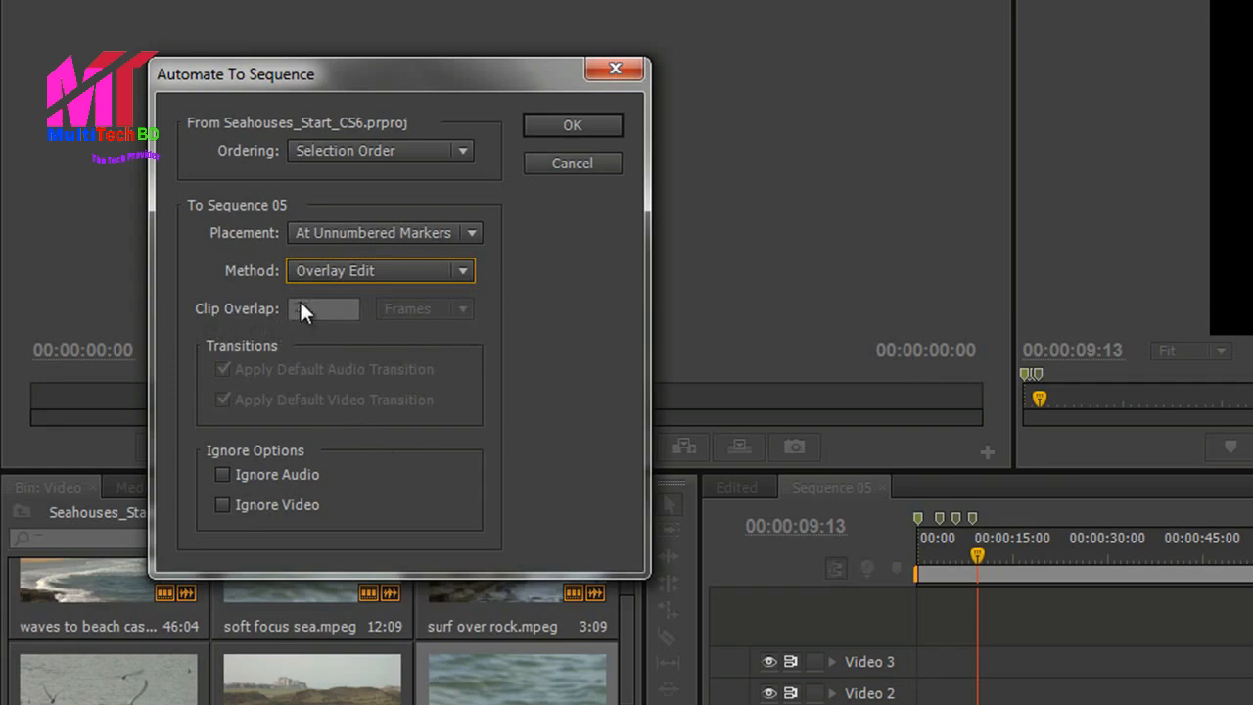
# Switch the placement to Sequentially to examine the clip overlap and transition options, and return it to At Unnumbered Markers.
pyautogui.click(467, 233)
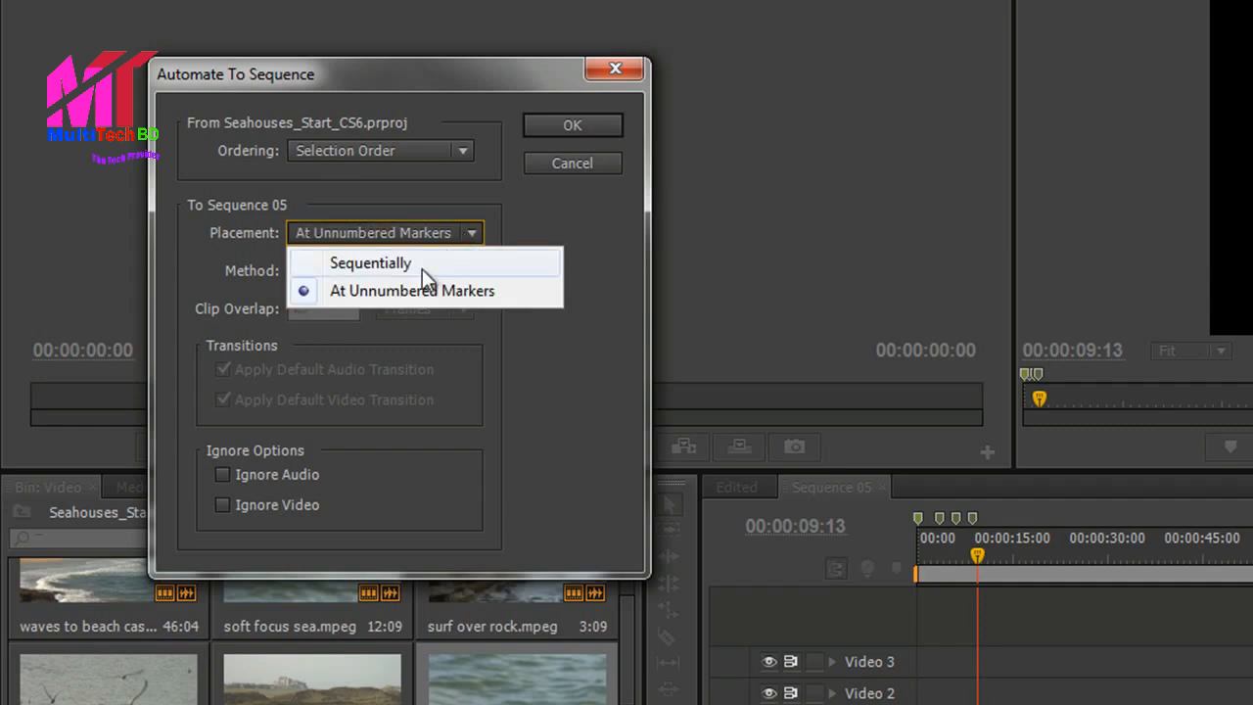
pyautogui.click(420, 267)
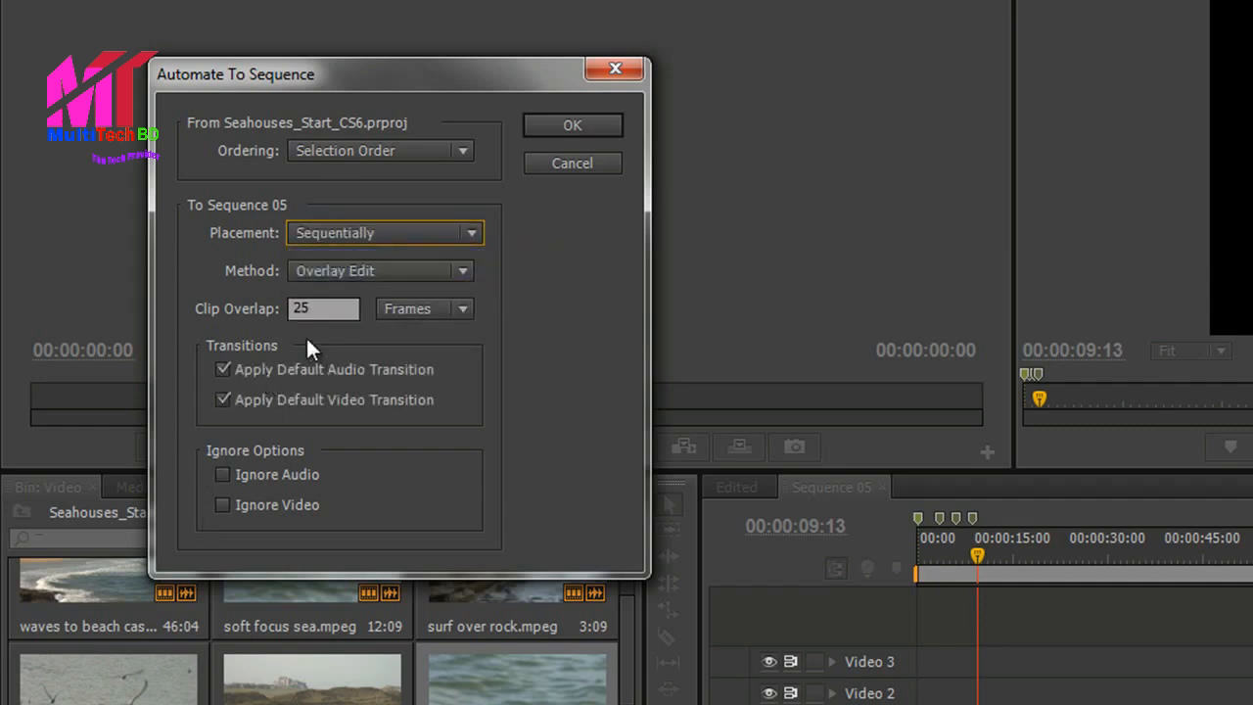
pyautogui.click(463, 310)
pyautogui.click(463, 309)
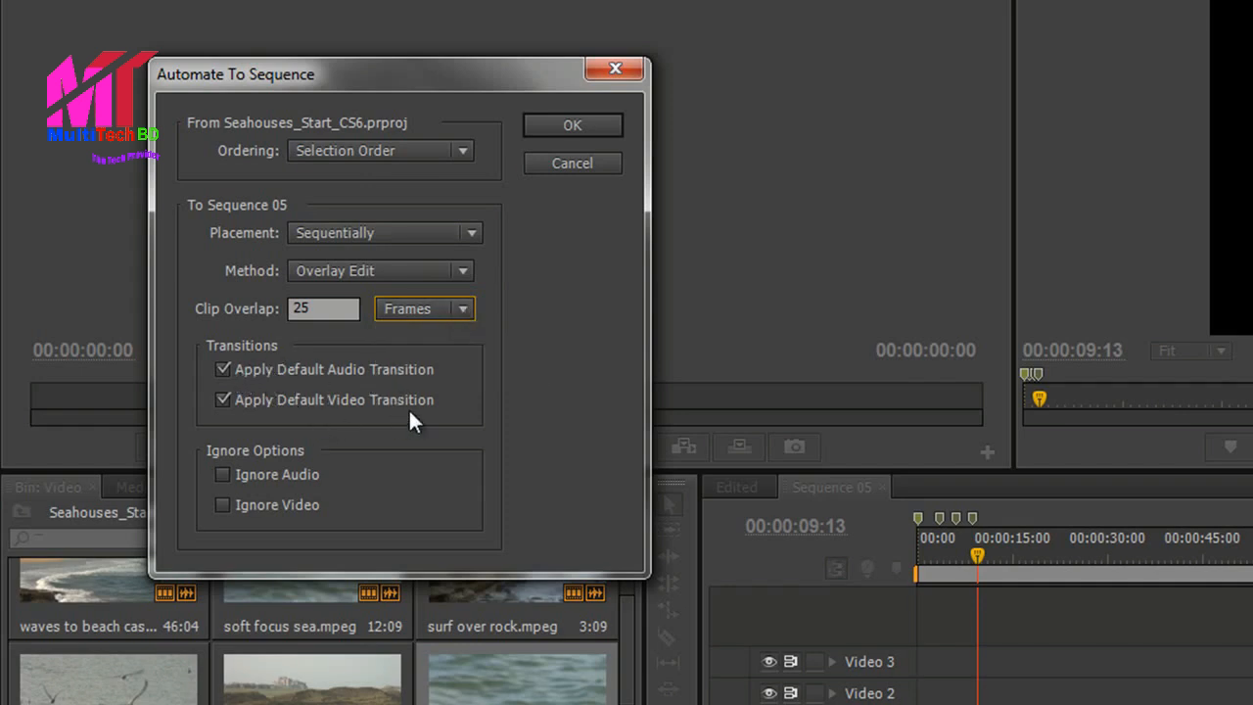
pyautogui.click(465, 232)
pyautogui.click(444, 289)
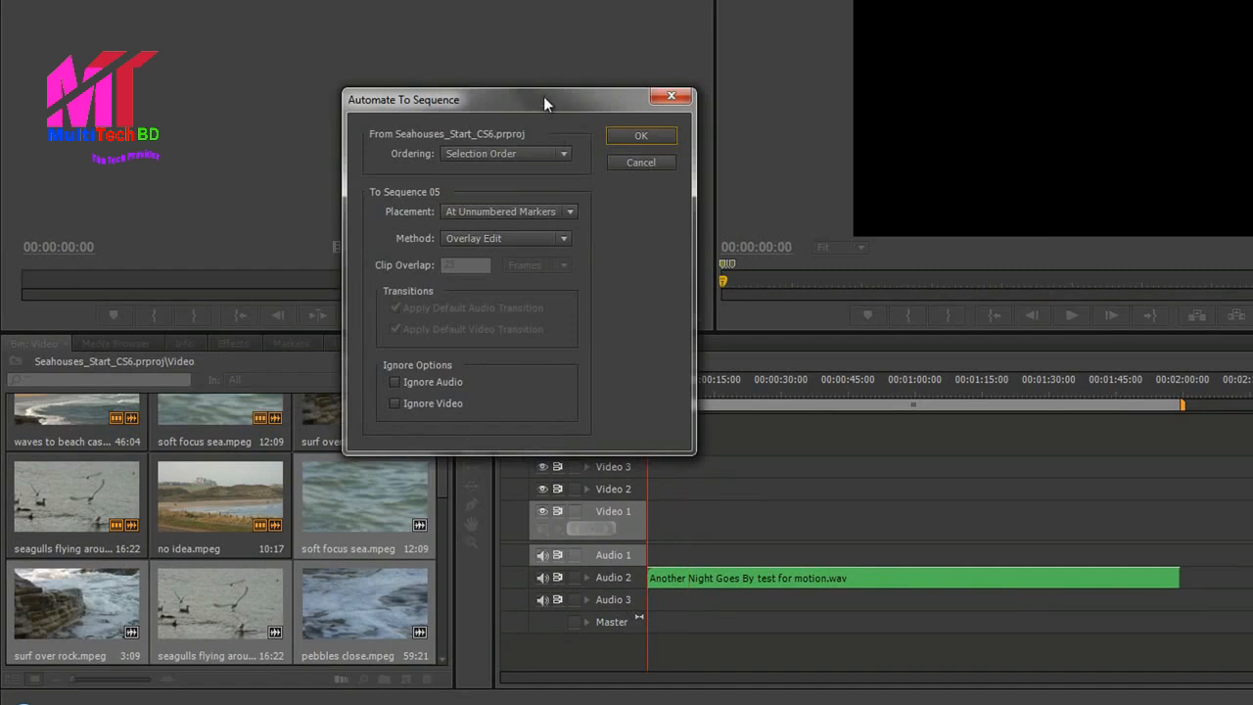
# Place the four clips at the unnumbered markers in Sequence 05 using Selection Order and Overlay Edit.
pyautogui.moveTo(544, 96); pyautogui.dragTo(464, 69)
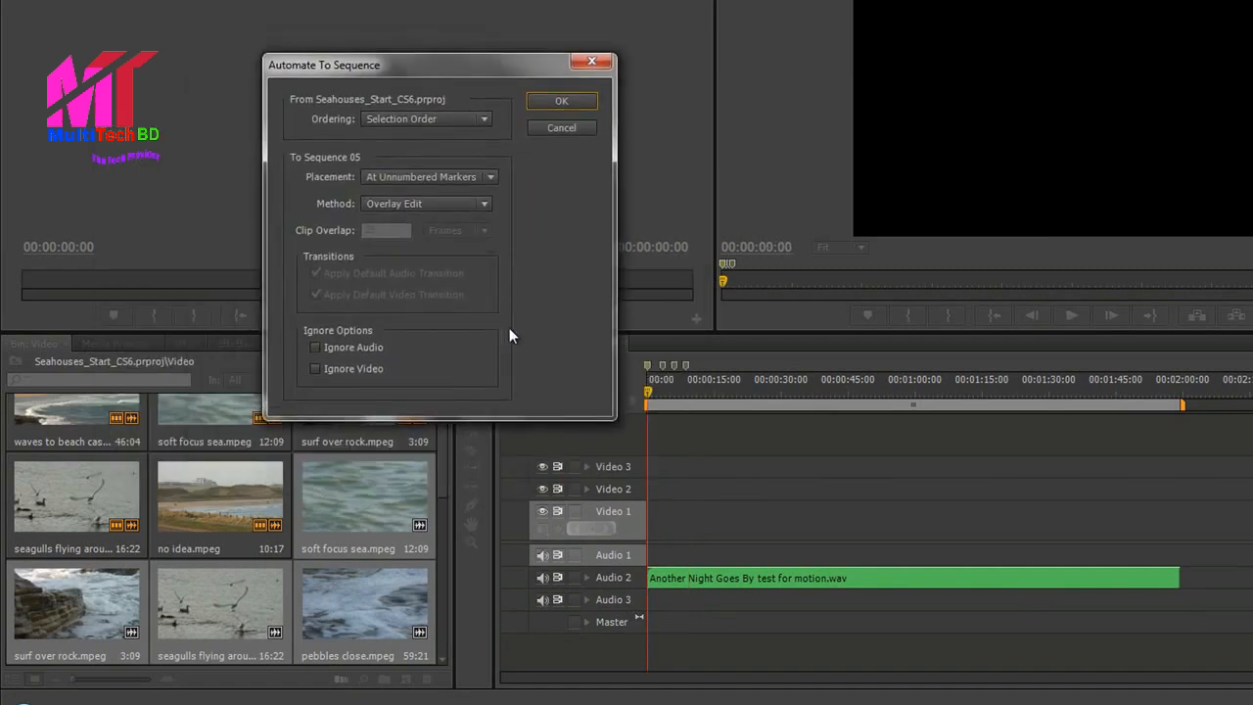
pyautogui.click(562, 101)
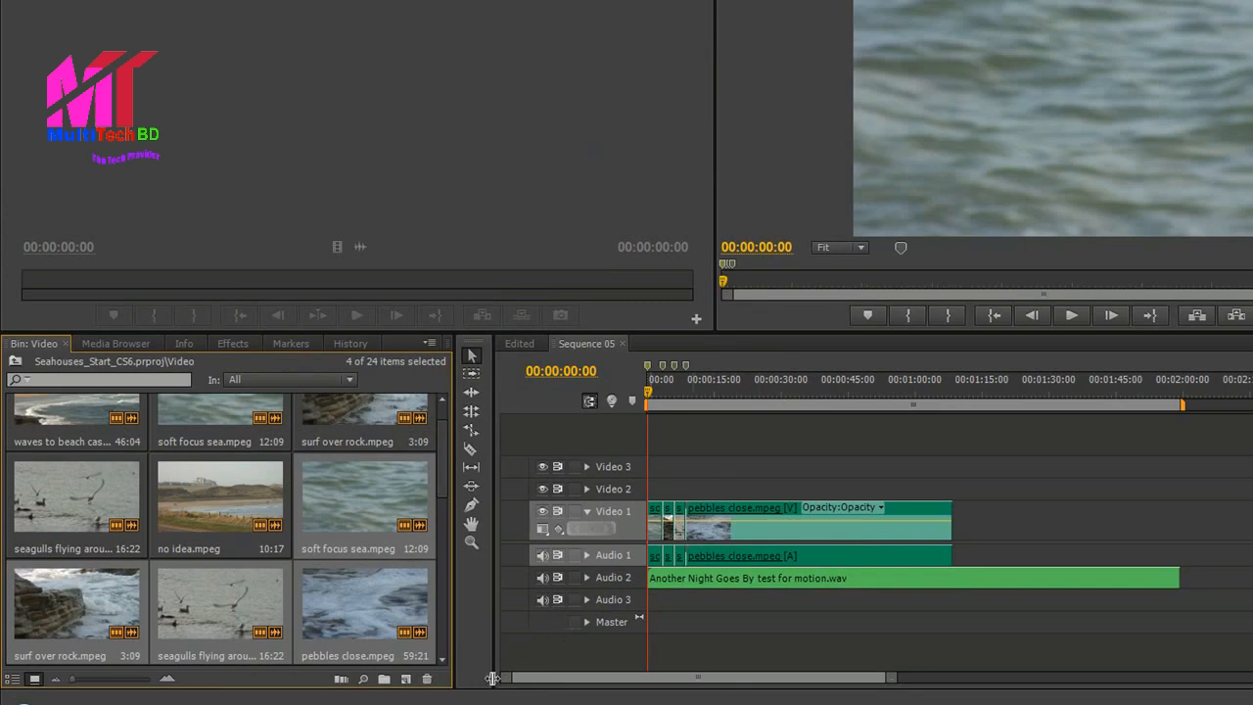
# Check the clip cuts against each timeline marker, from the last marker back to the sequence start.
pyautogui.moveTo(892, 676); pyautogui.dragTo(801, 682)
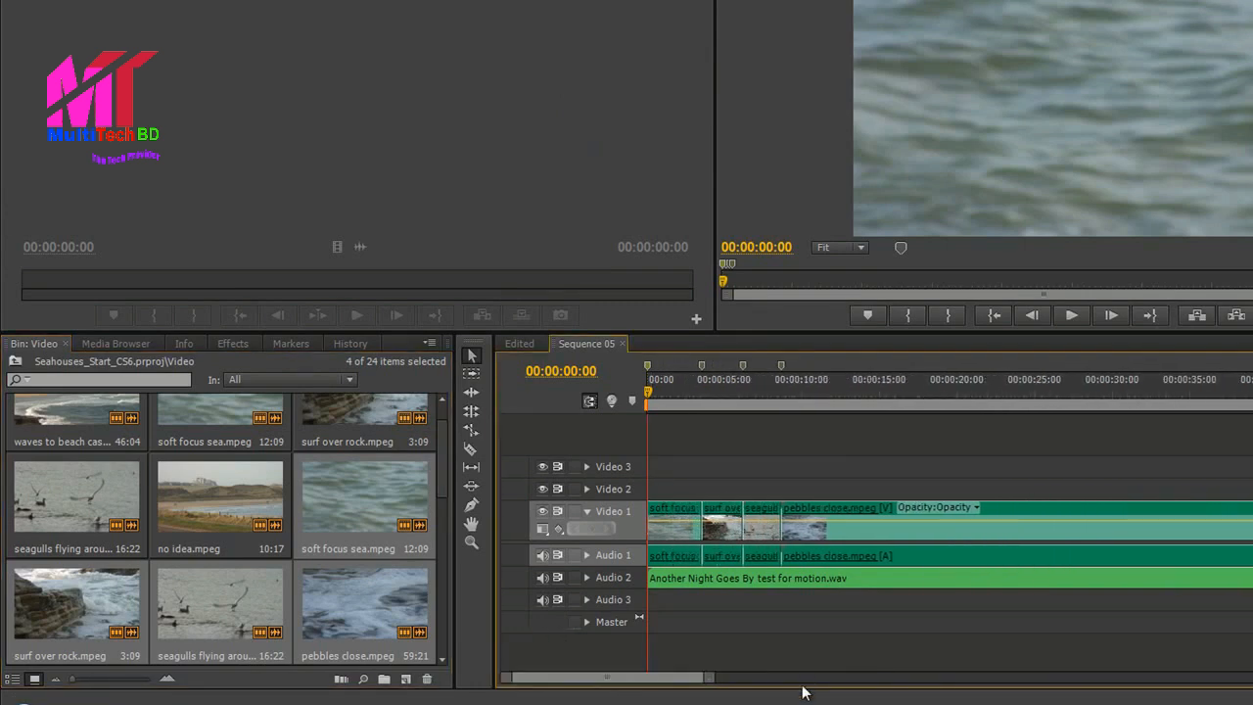
pyautogui.click(781, 365)
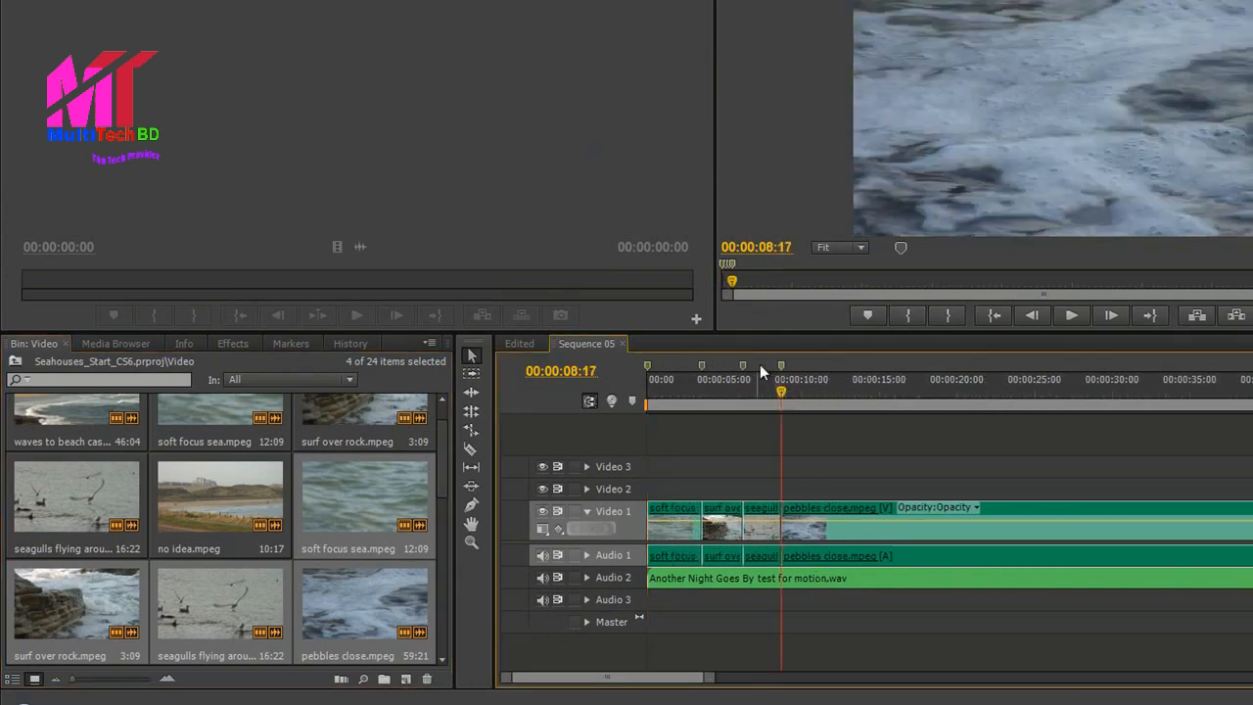
pyautogui.click(743, 364)
pyautogui.click(701, 365)
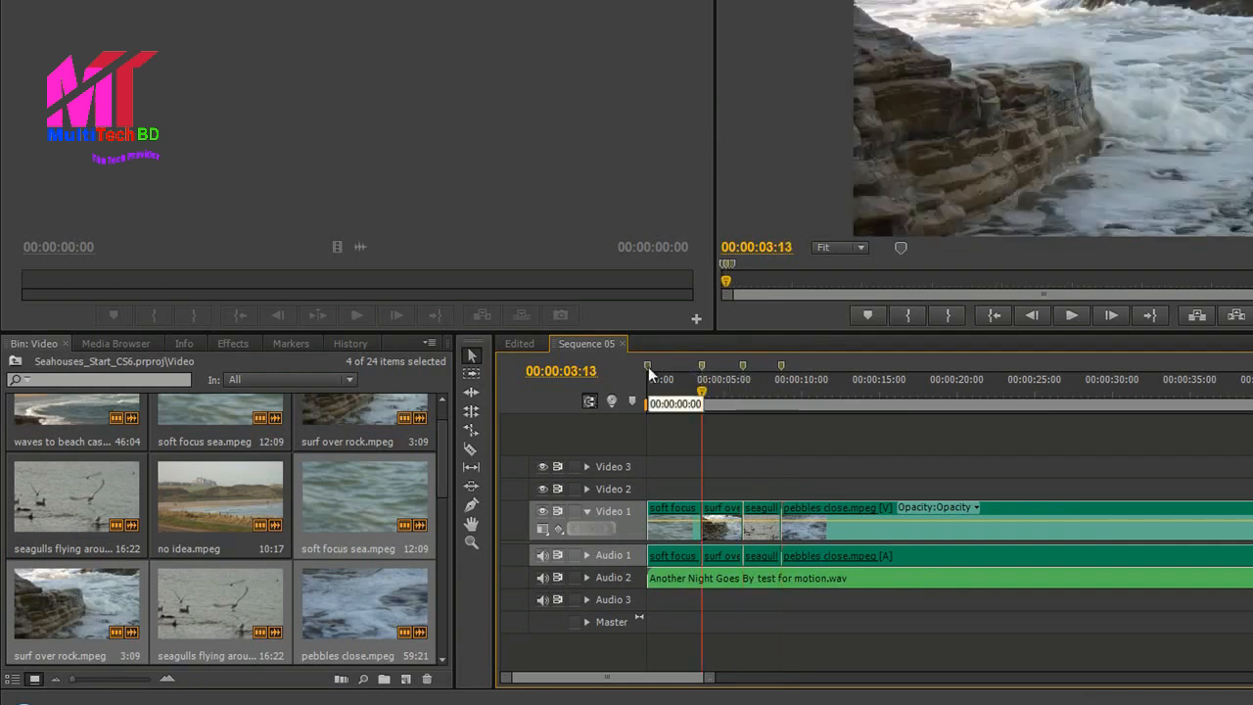
pyautogui.click(648, 366)
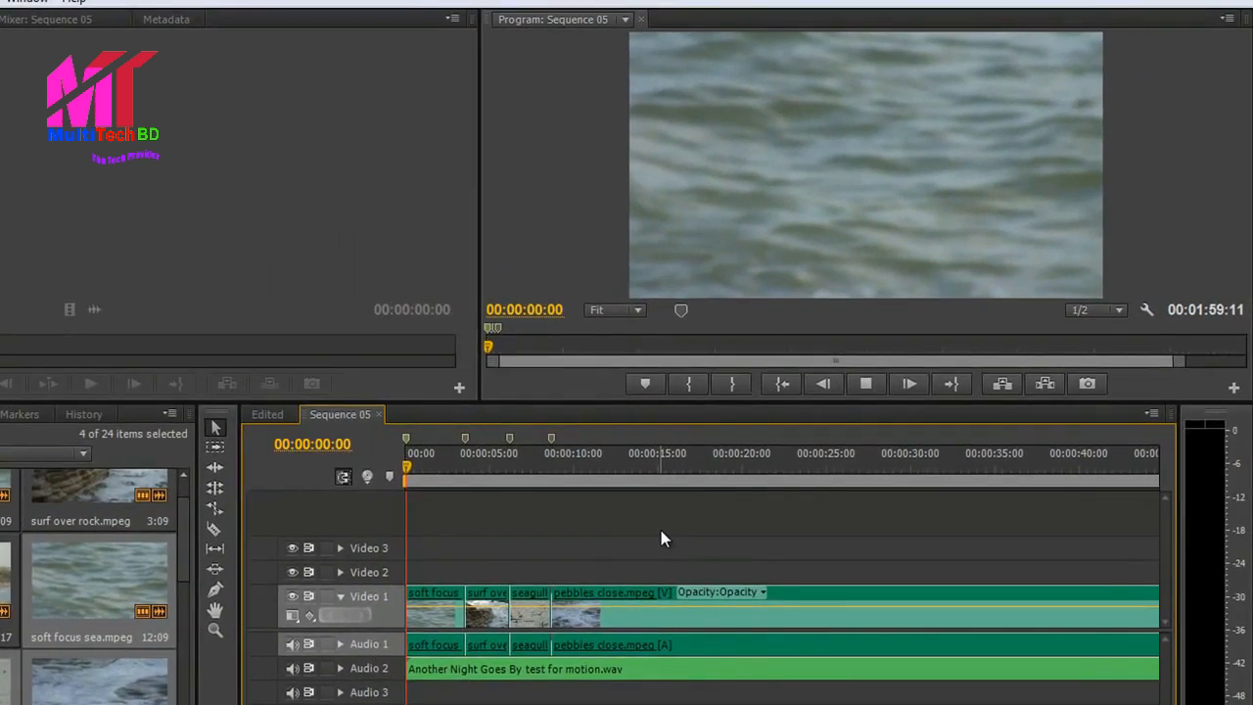
# Play Sequence 05 from the start to about 00:00:10:13 to check the clip cuts against the music beat.
pyautogui.press('space')
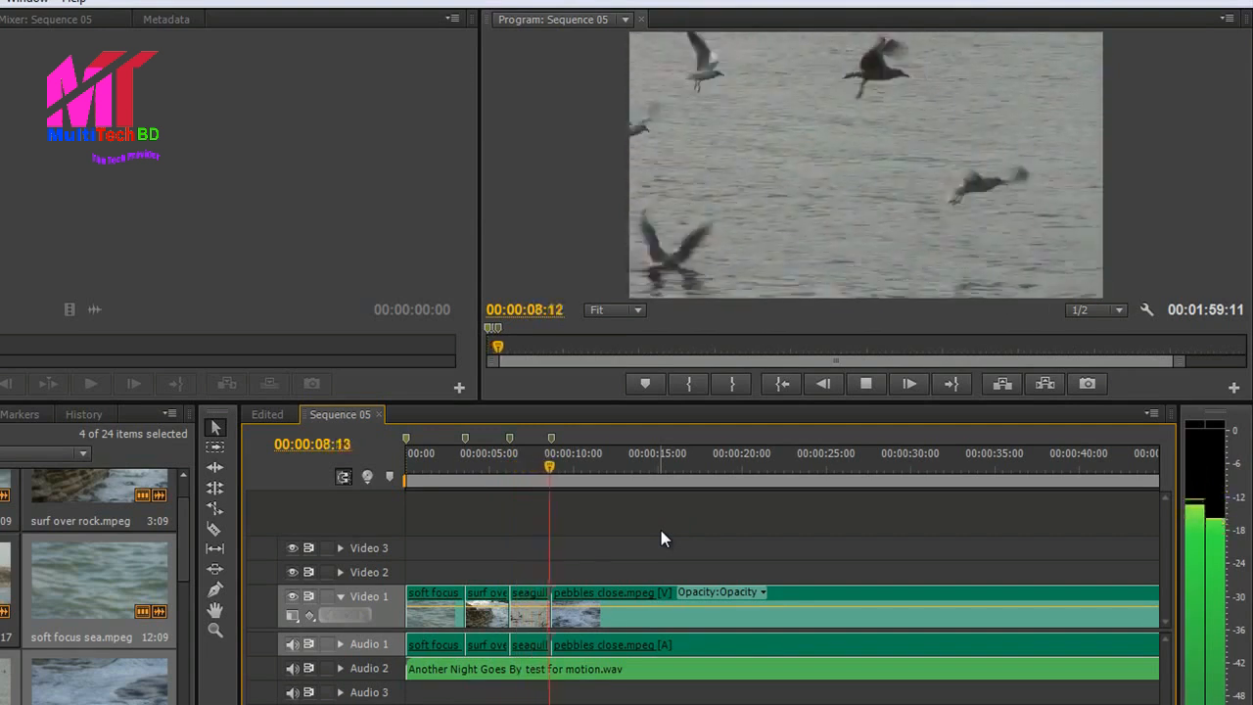
pyautogui.press('space')
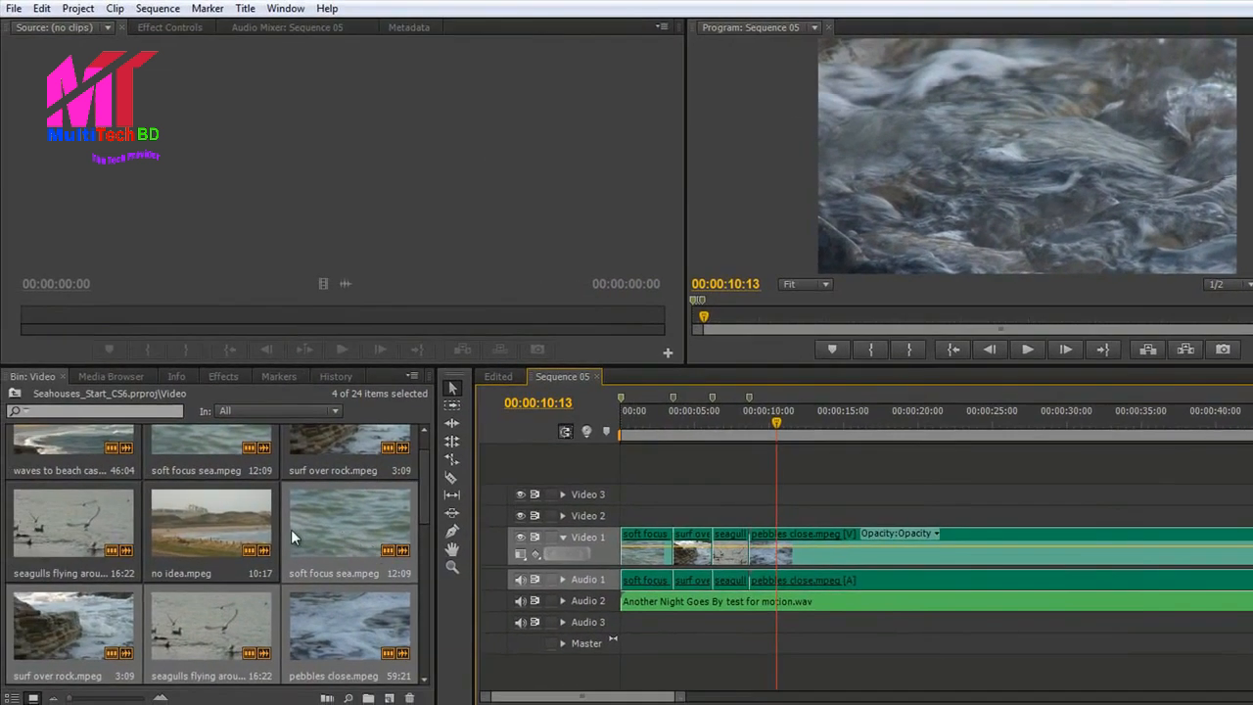
# Mark boats in harbour.mpeg from 00:06:30:11 to 00:06:36:10 and place the Sequence 05 playhead at 00:00:11:21.
pyautogui.click(432, 503)
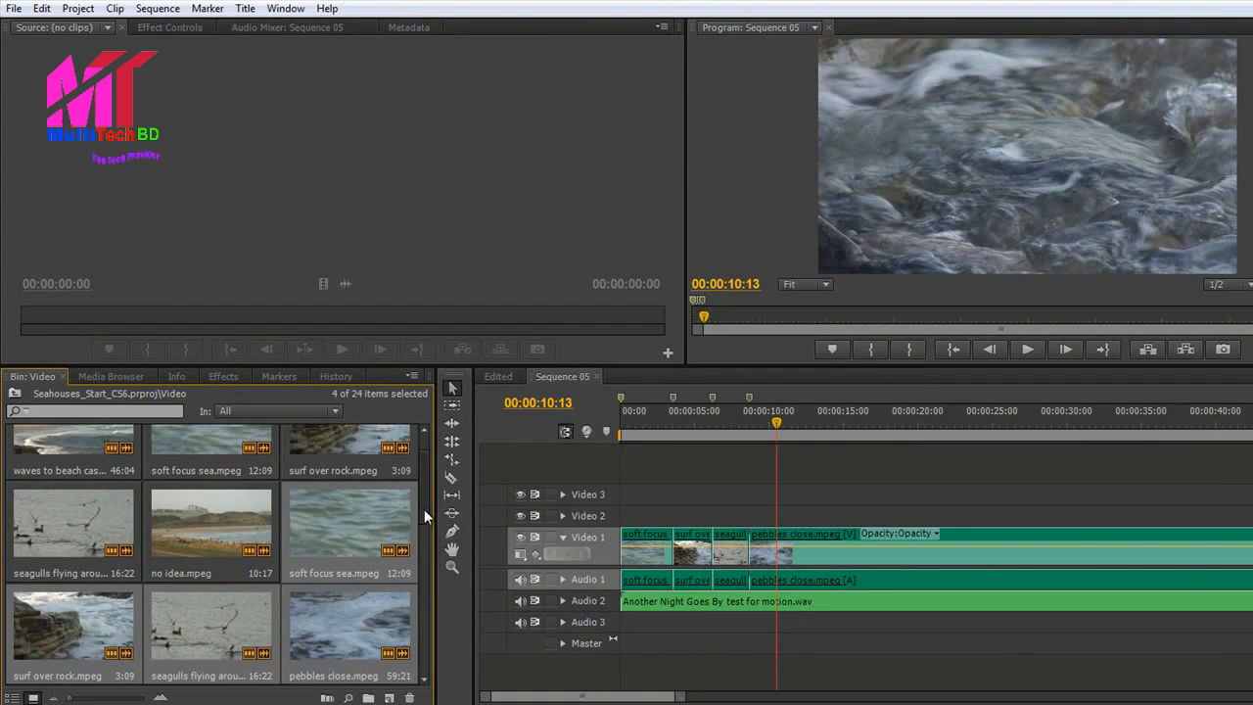
pyautogui.moveTo(424, 509); pyautogui.dragTo(418, 593)
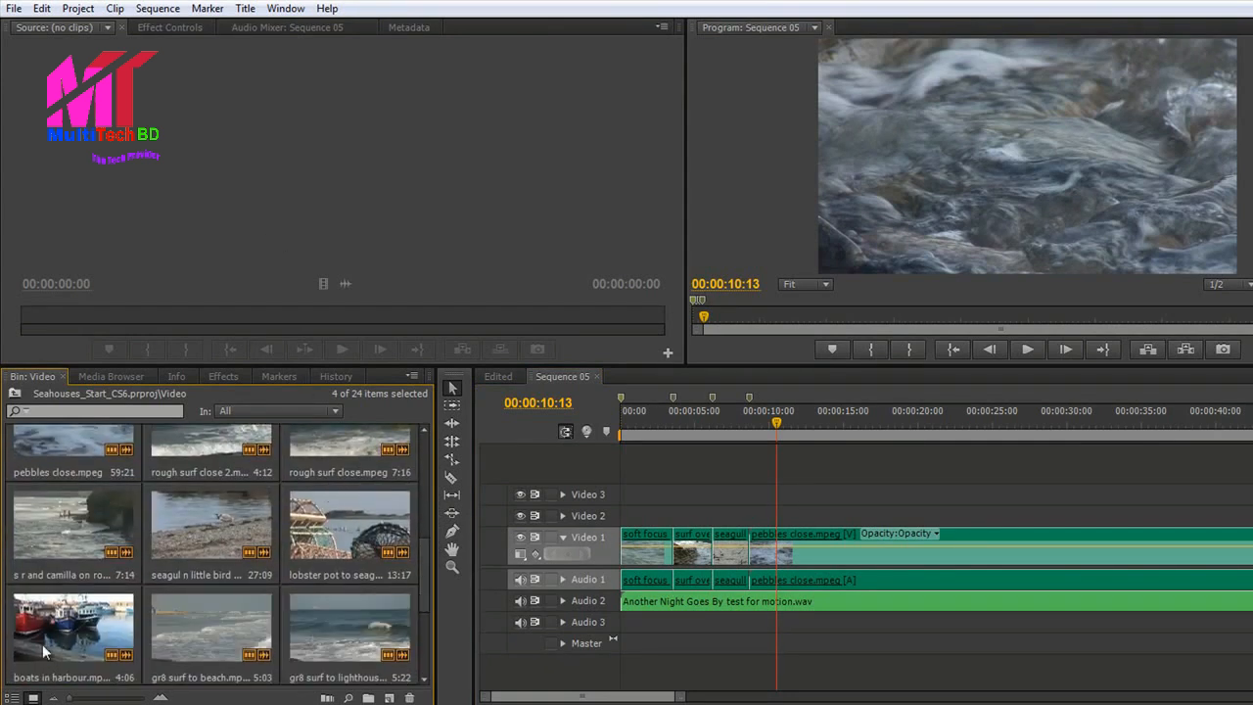
pyautogui.doubleClick(96, 648)
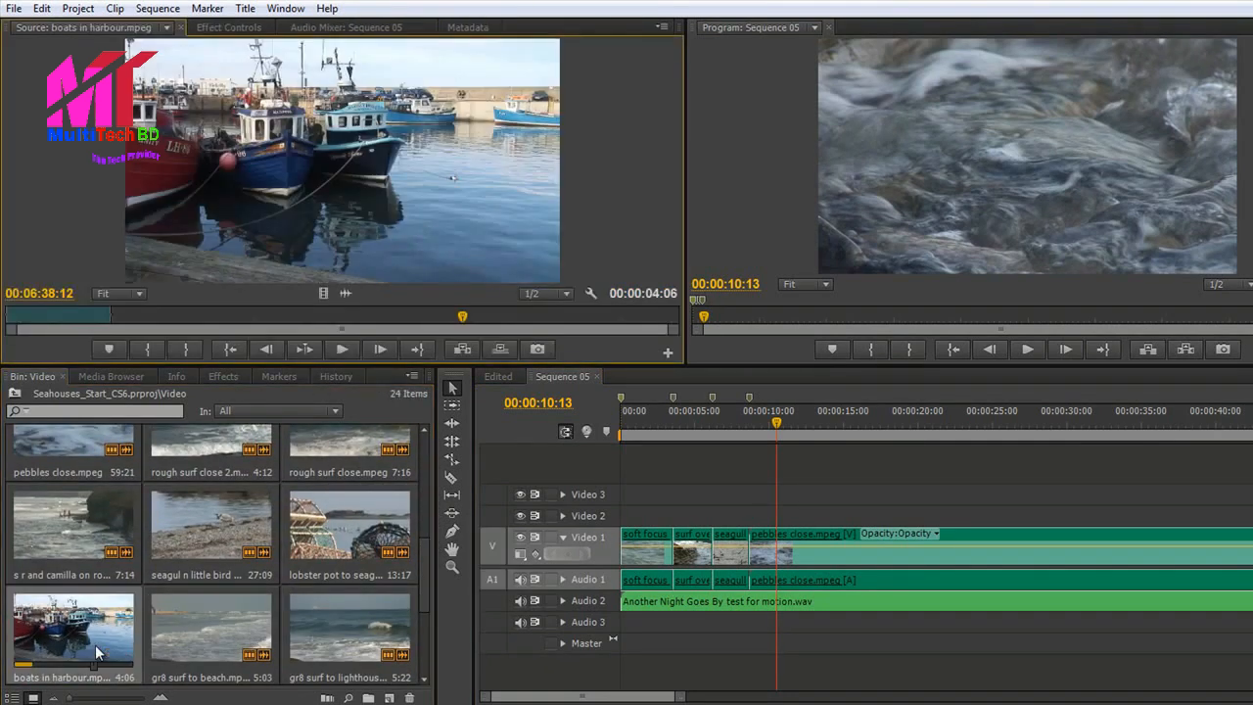
pyautogui.moveTo(93, 322); pyautogui.dragTo(264, 321)
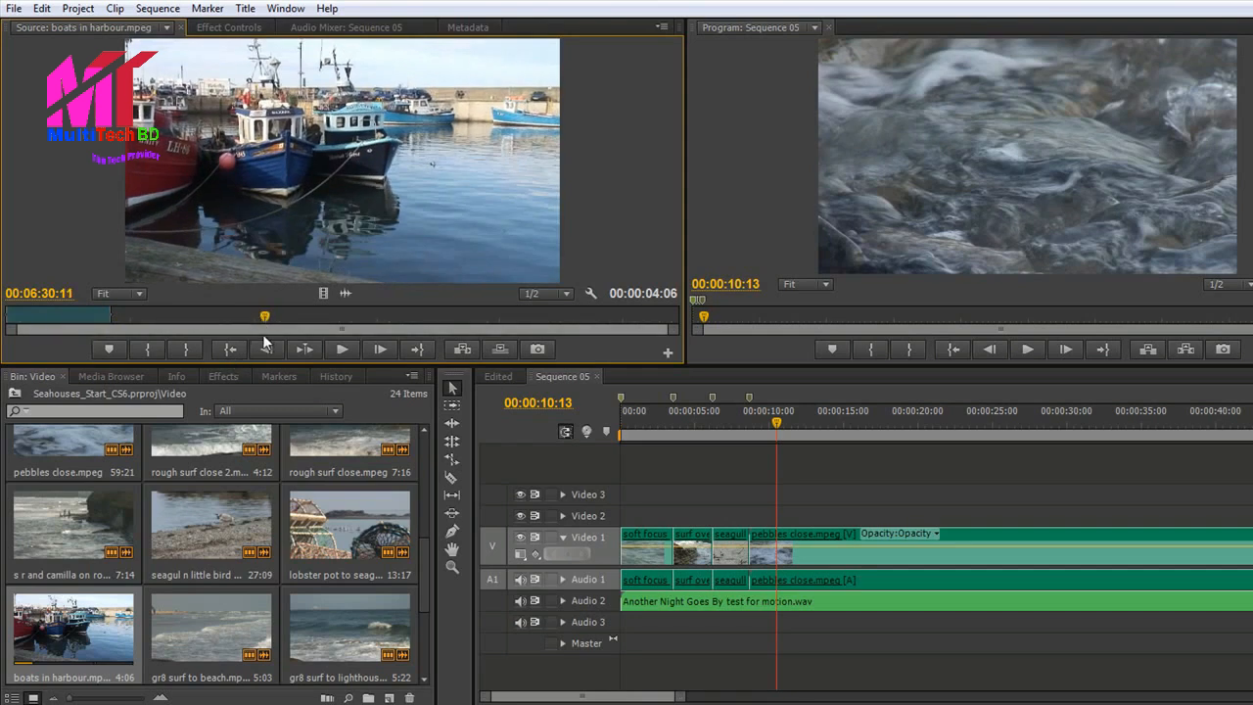
pyautogui.press('i')
pyautogui.click(412, 315)
pyautogui.press('o')
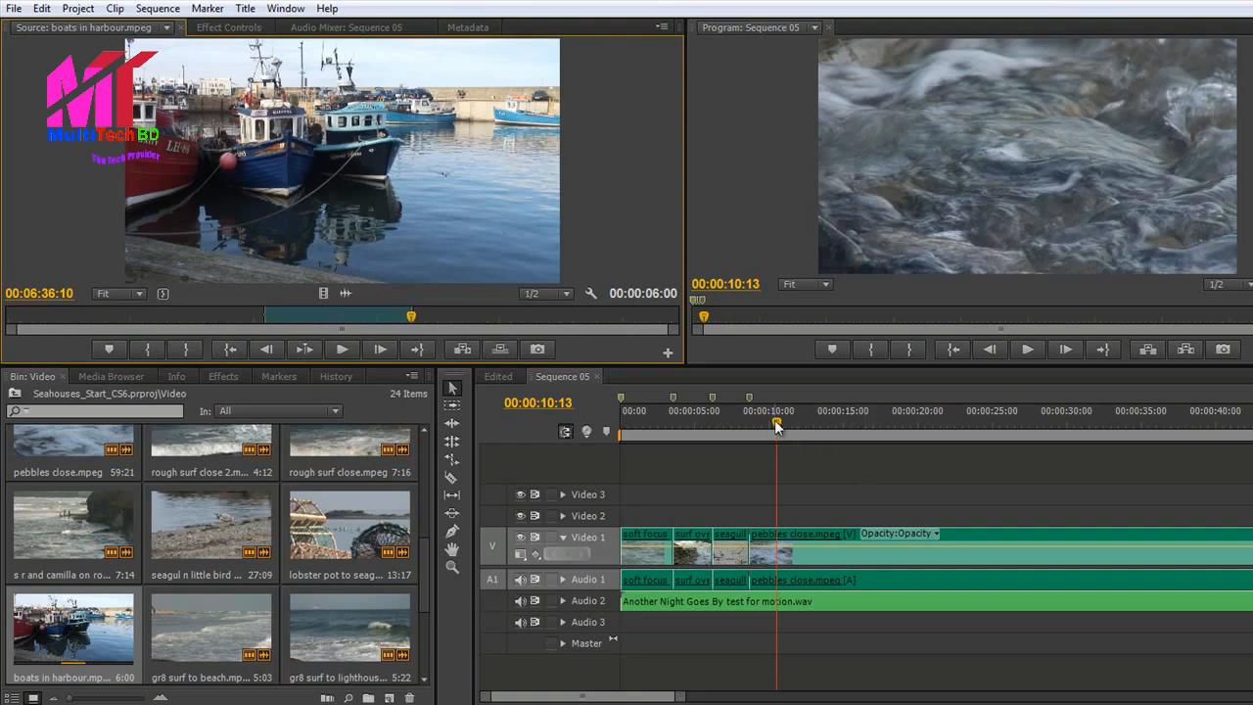
pyautogui.moveTo(776, 423); pyautogui.dragTo(795, 460)
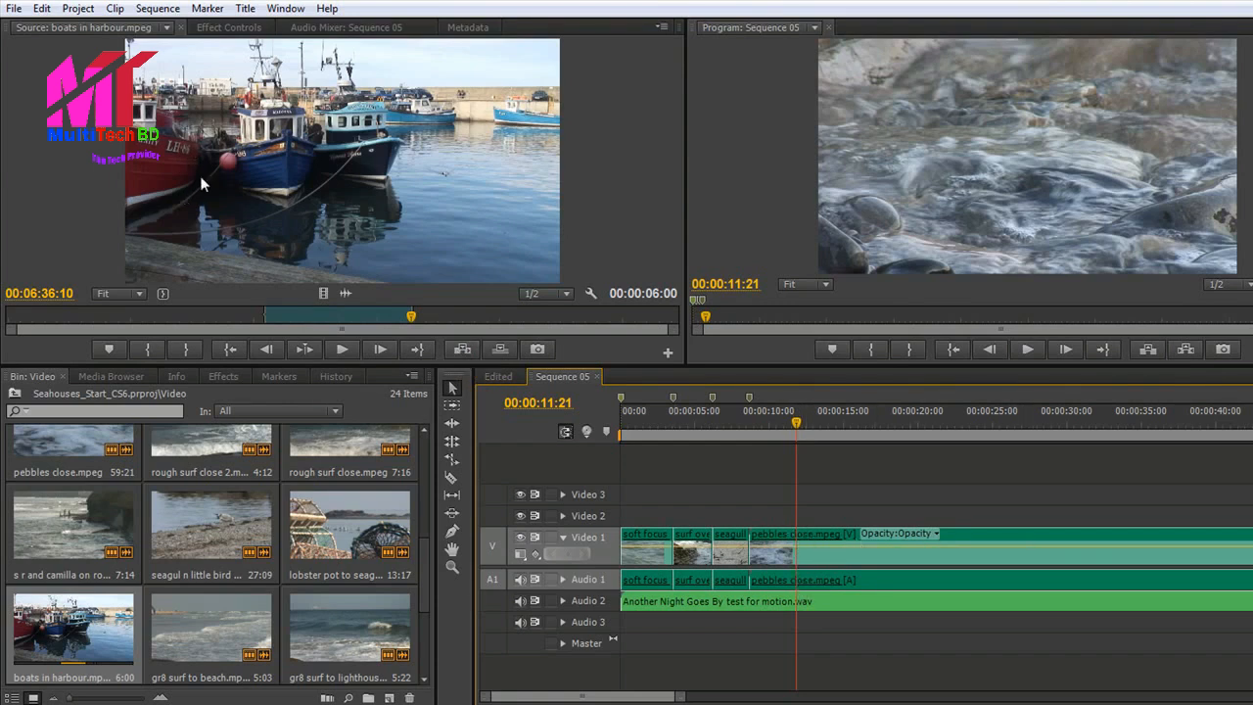
# Try an Insert edit of the marked boats in harbour section at 00:00:11:21 and undo it.
pyautogui.click(462, 350)
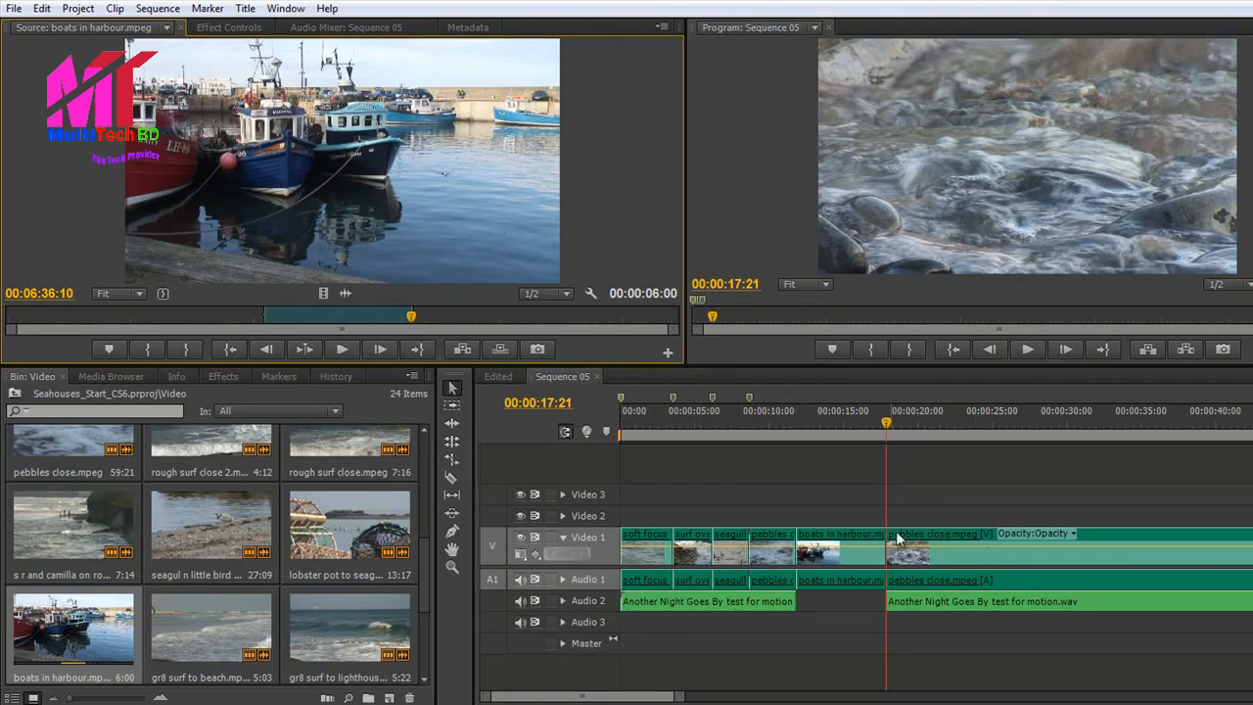
pyautogui.moveTo(887, 421); pyautogui.dragTo(940, 489)
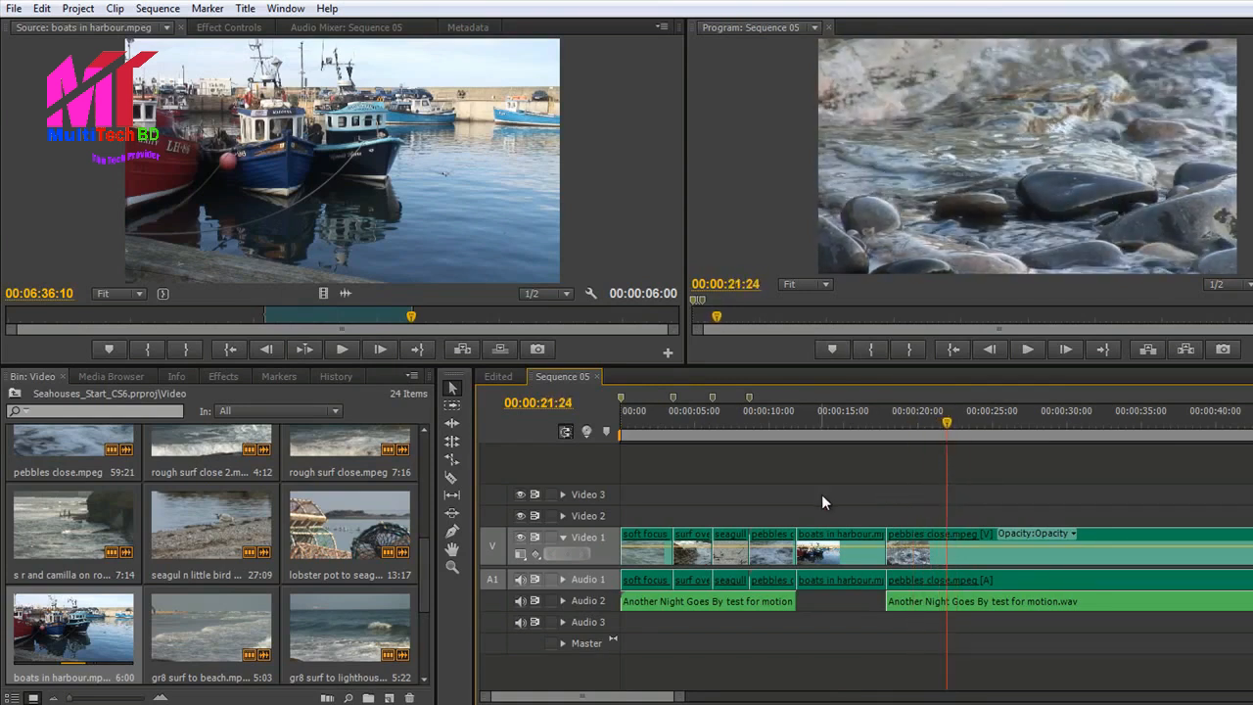
pyautogui.hotkey('ctrl', 'z')
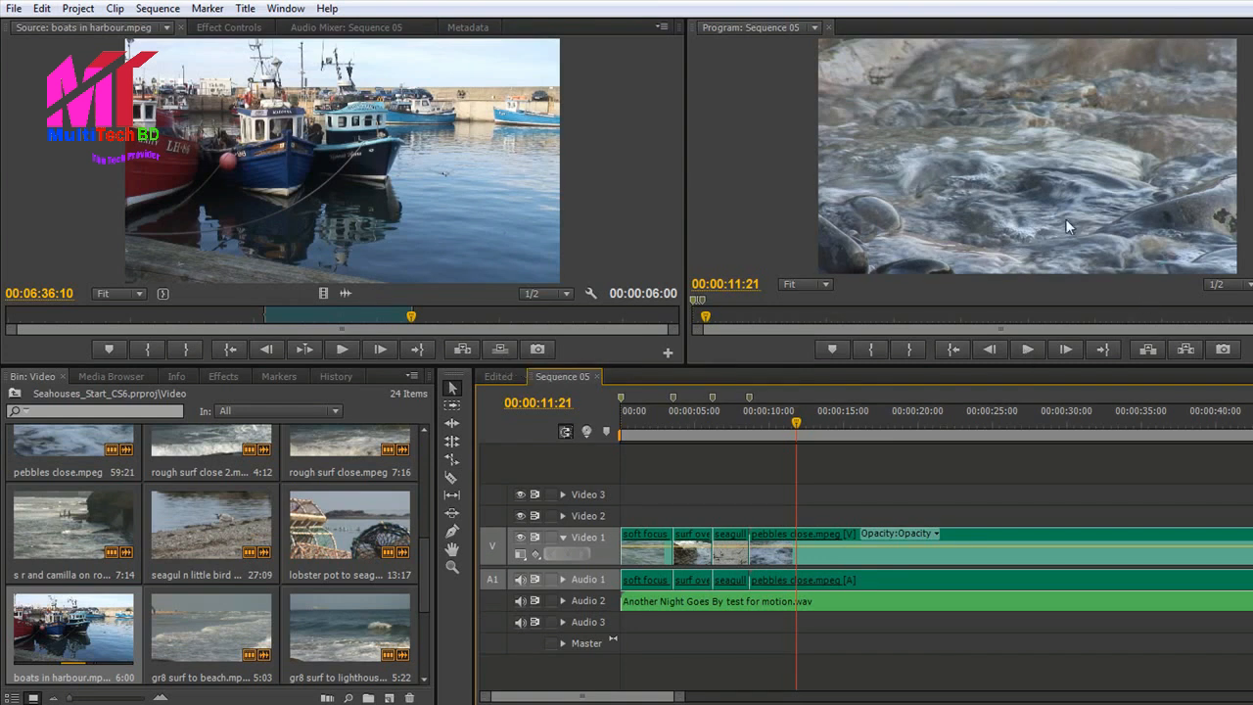
# Overwrite the marked boats in harbour section onto the timeline at 00:00:11:21 and inspect the placed clip.
pyautogui.click(501, 351)
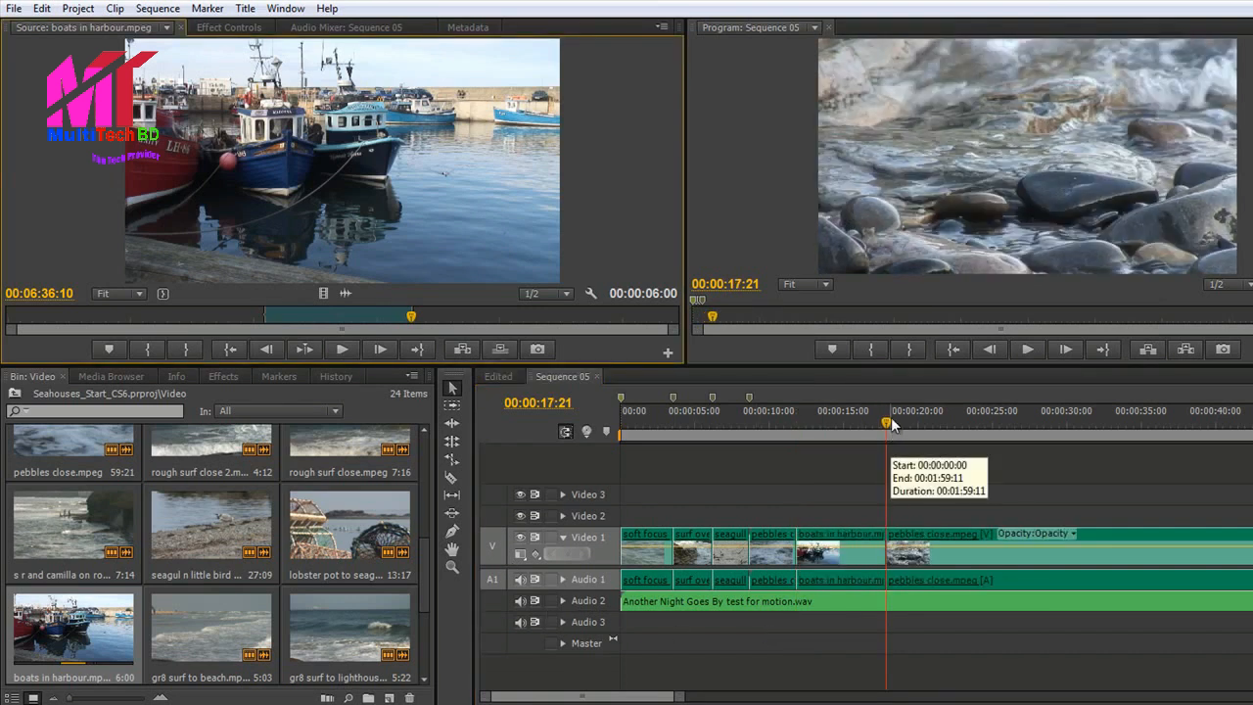
pyautogui.moveTo(892, 423); pyautogui.dragTo(894, 465)
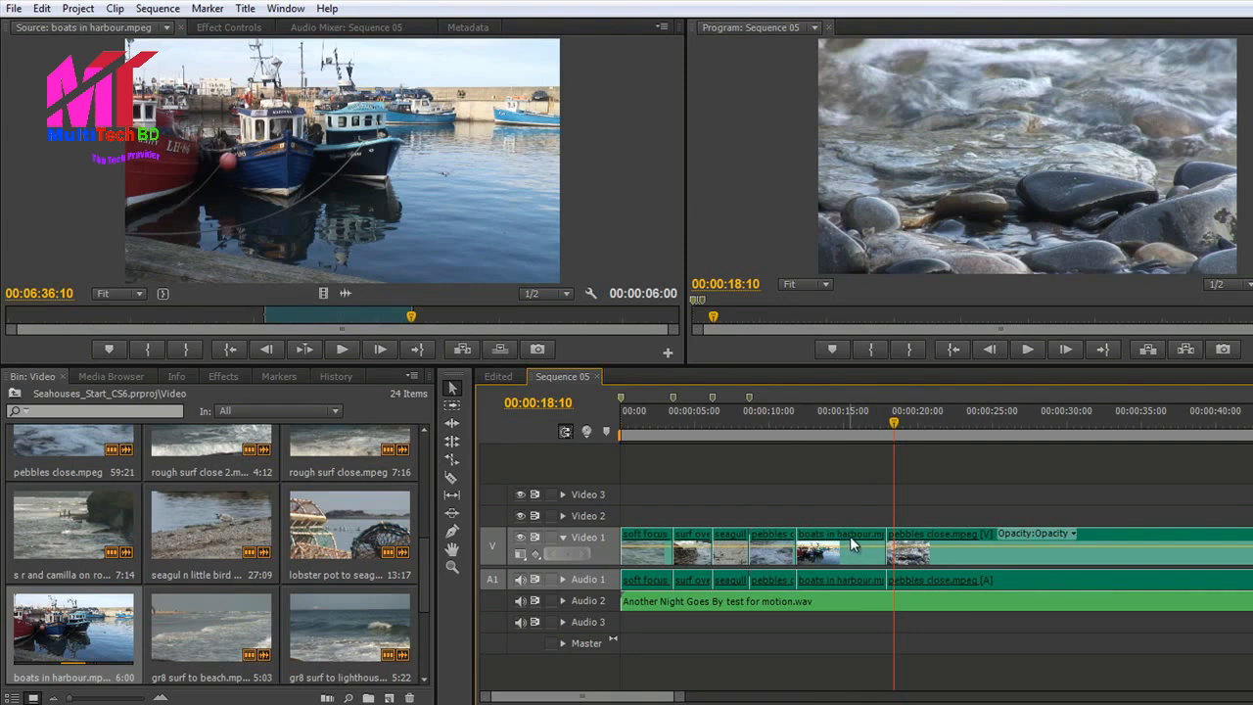
pyautogui.moveTo(850, 536)
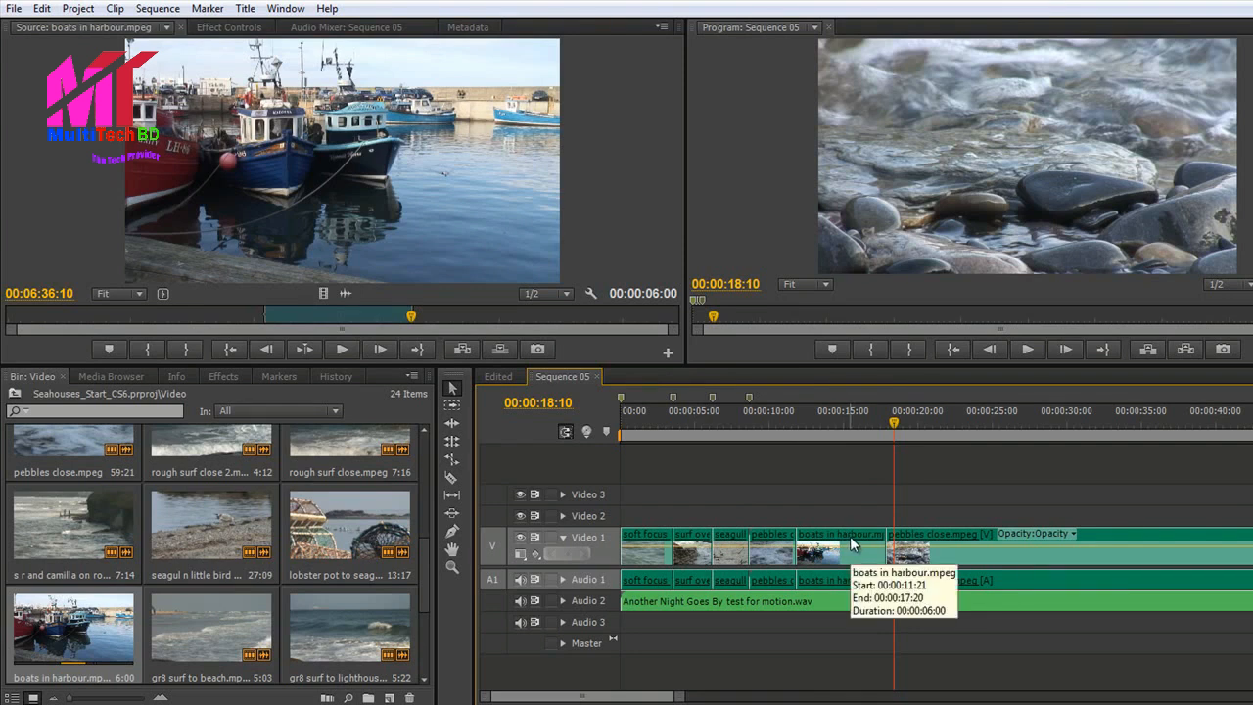